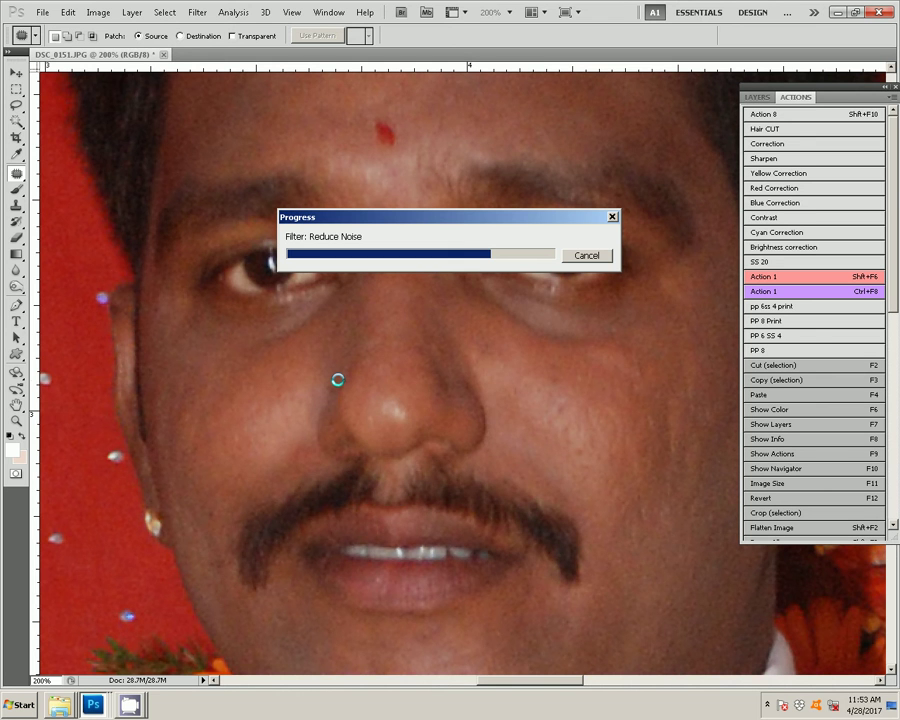
Fit the whole wedding portrait on screen with the Zoom tool.
key(z)
right_click(419, 397)
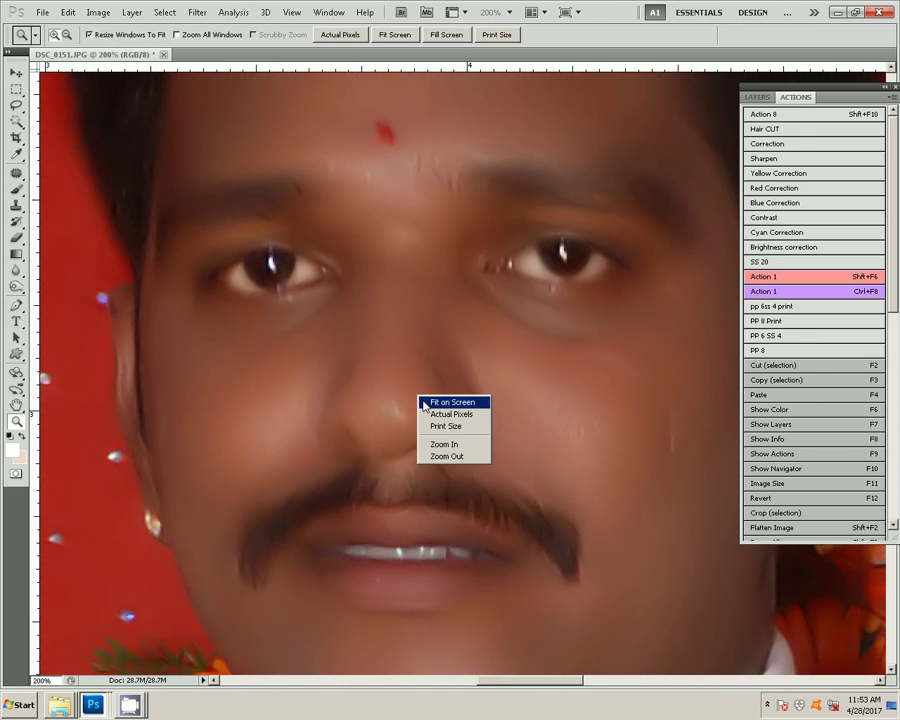
click(450, 402)
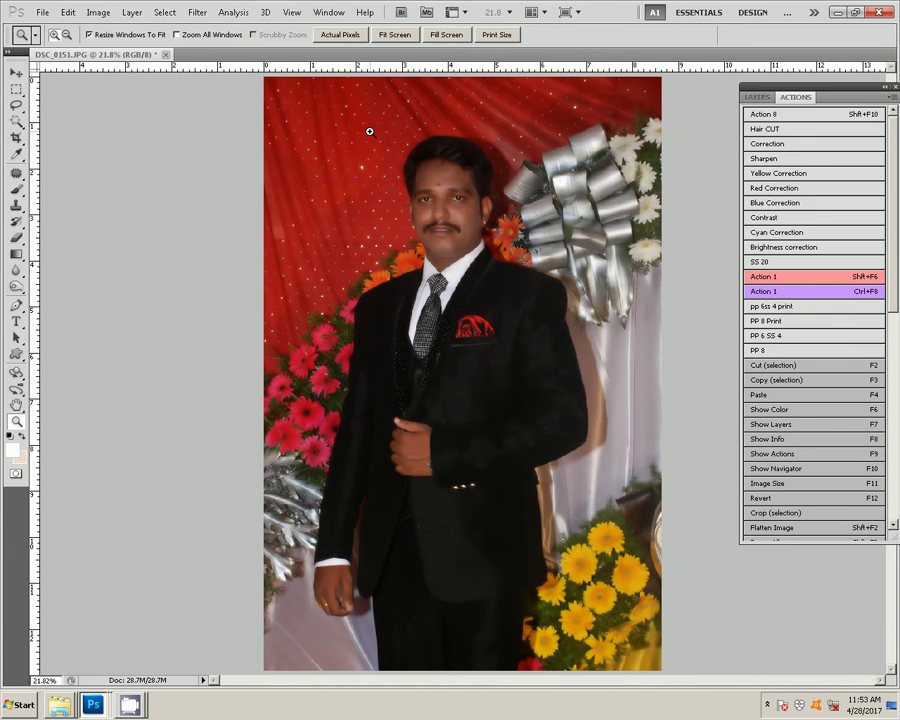
Add a masked Selective Color adjustment via the Shift+F6 action, then zoom to 200% on the groom's neck.
key(shift+F6)
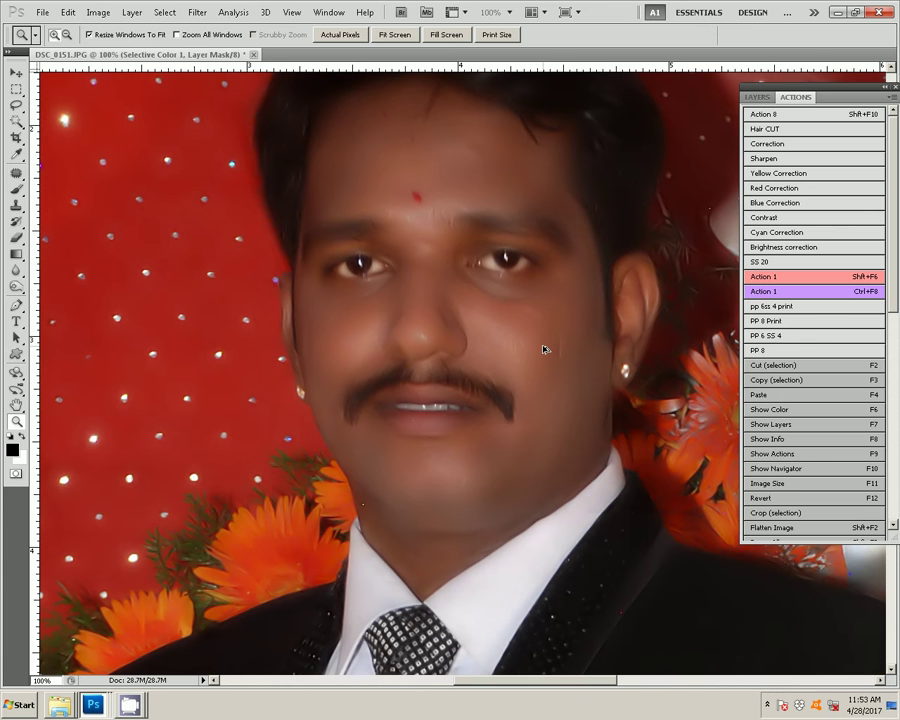
click(570, 378)
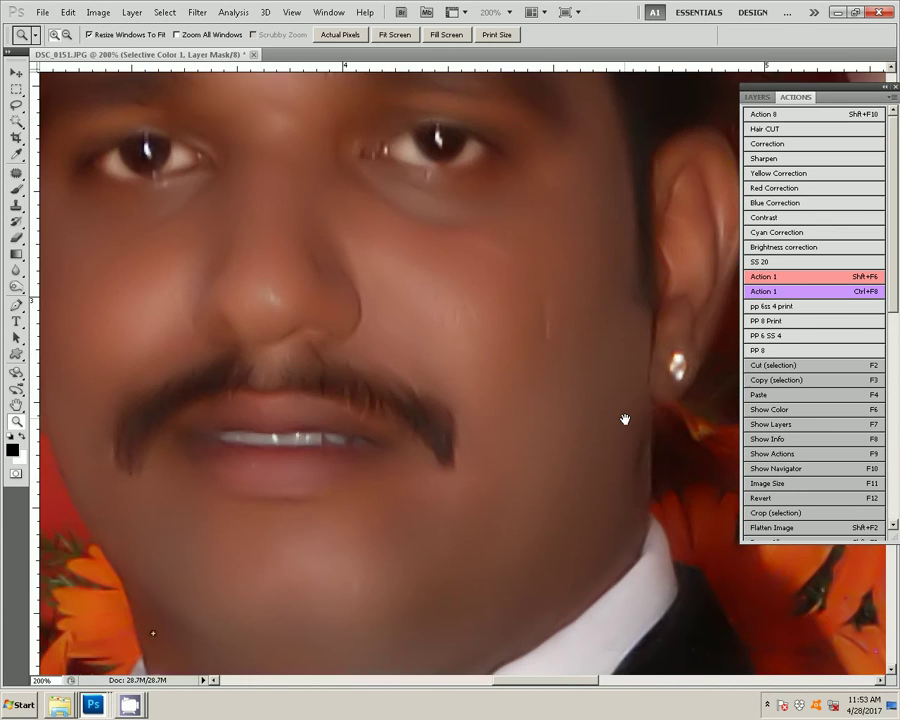
drag(624, 418, 326, 250)
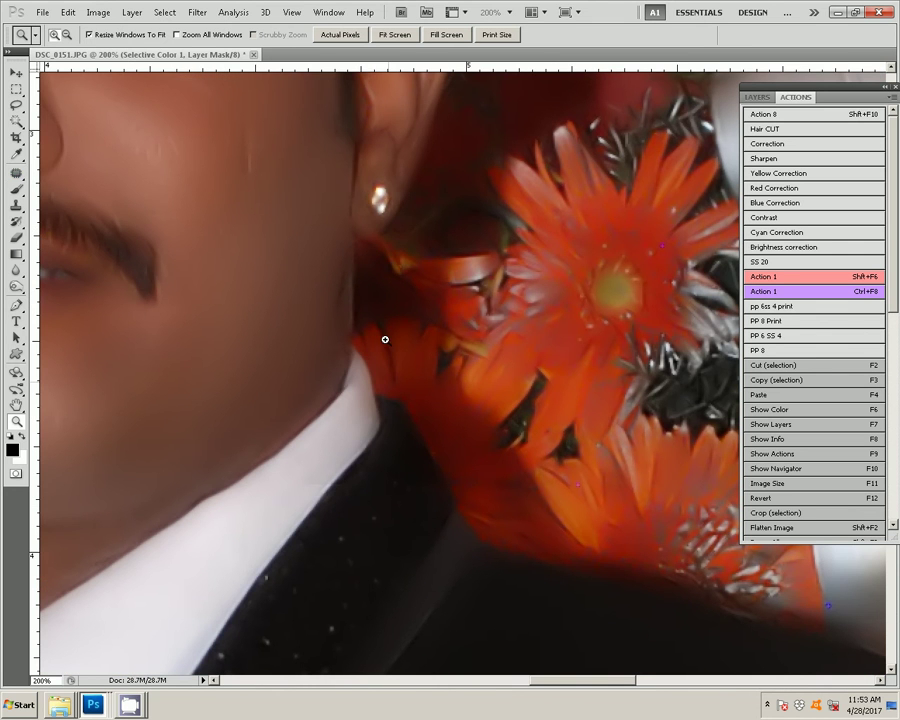
Trace a Pen path from the groom's ear down his neck to the collar.
key(p)
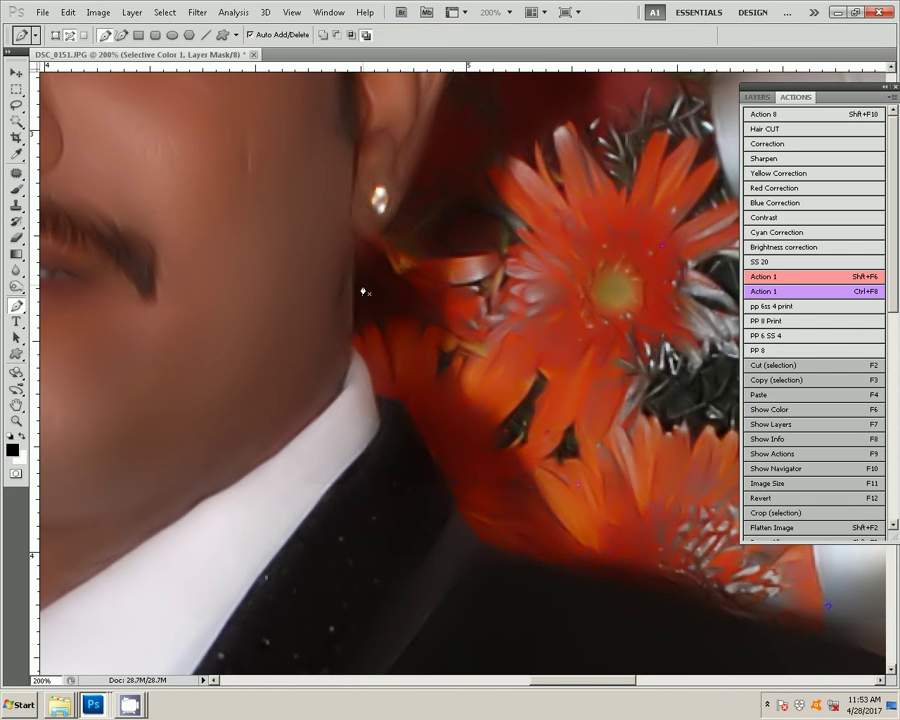
click(351, 232)
click(353, 310)
click(351, 335)
click(375, 400)
drag(409, 420, 427, 459)
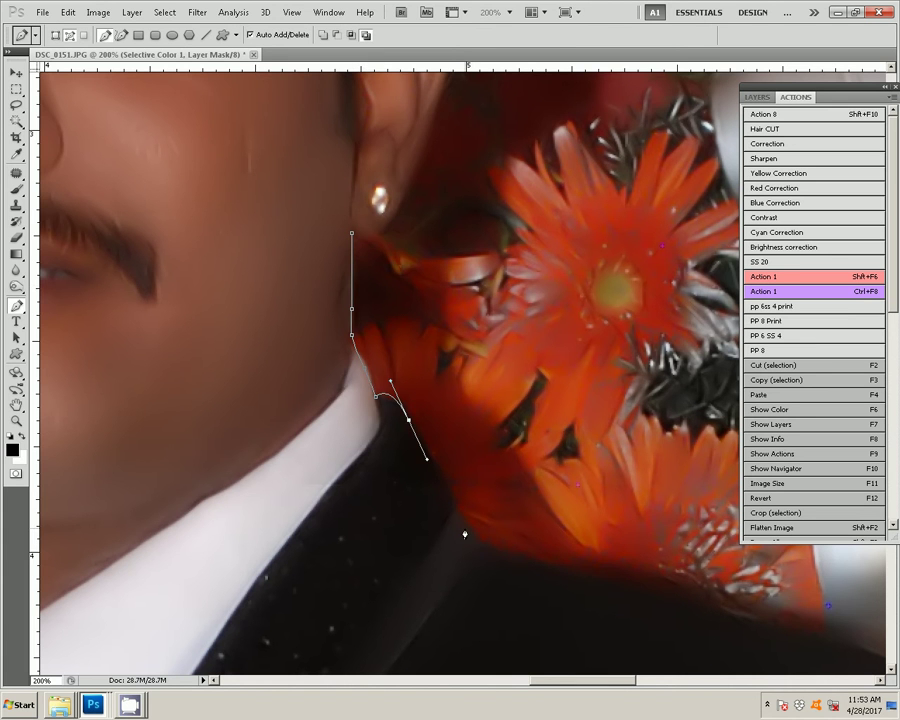
click(467, 529)
Continue the path with curved anchors along and down the shoulder edge.
mouse_move(375, 363)
mouse_down()
mouse_move(174, 249)
mouse_move(20, 22)
mouse_up()
click(183, 228)
click(276, 258)
click(370, 288)
drag(596, 359, 658, 386)
mouse_move(709, 464)
mouse_down()
mouse_move(721, 499)
mouse_move(452, 228)
mouse_up()
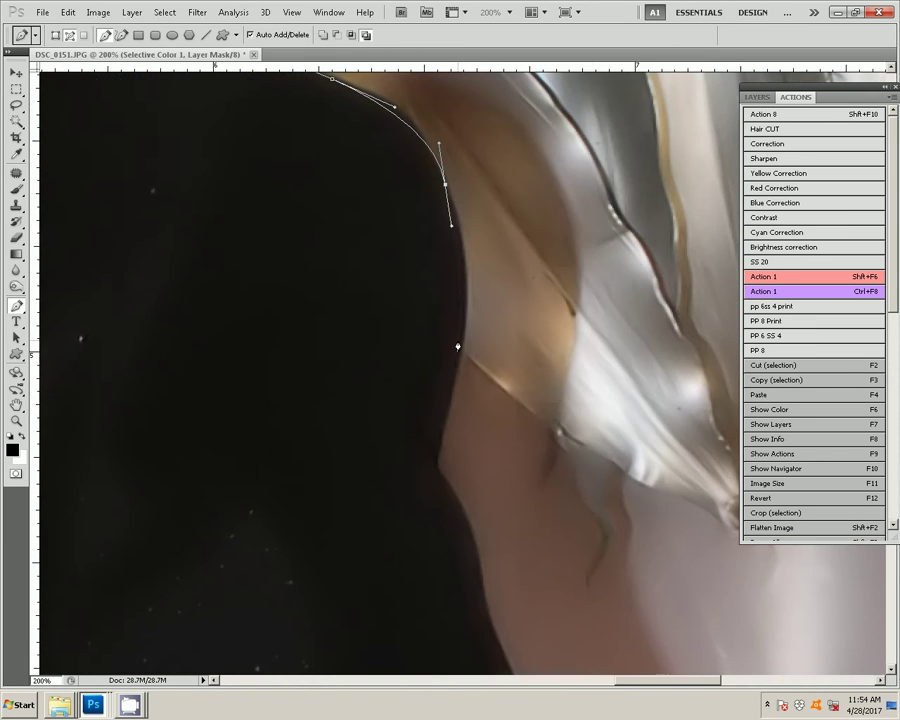
drag(457, 341, 453, 395)
drag(436, 457, 435, 470)
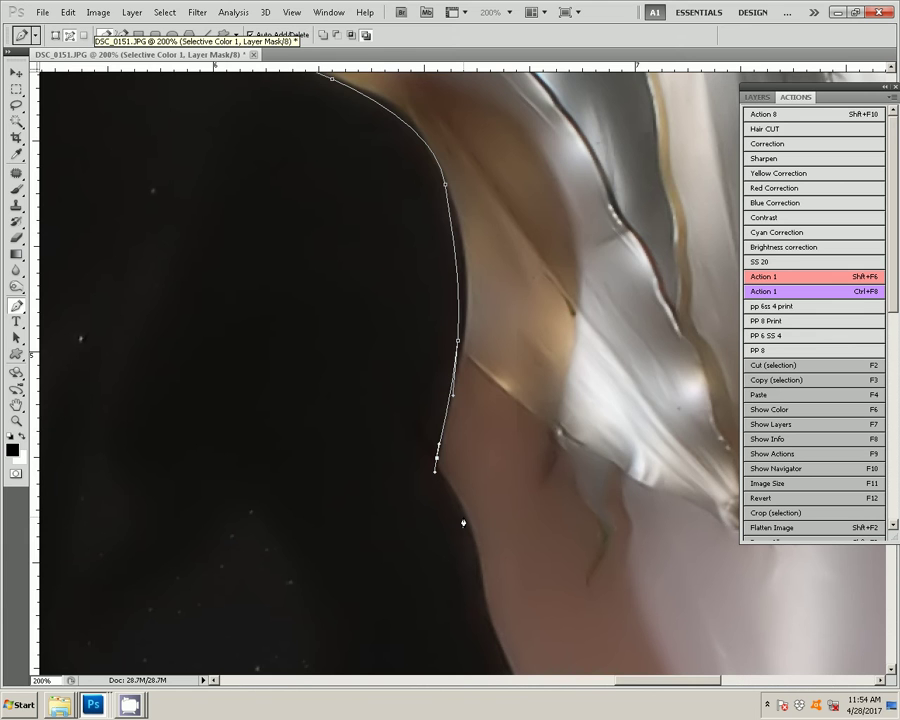
Extend the path down the suit's side edge and around its lower curve.
drag(463, 522, 388, 267)
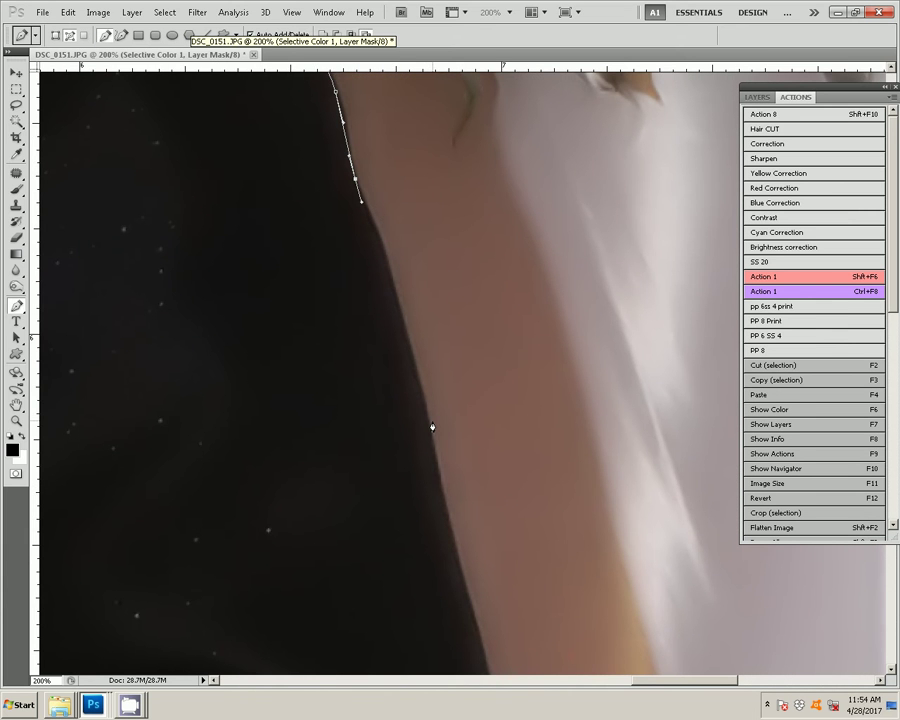
drag(432, 427, 367, 177)
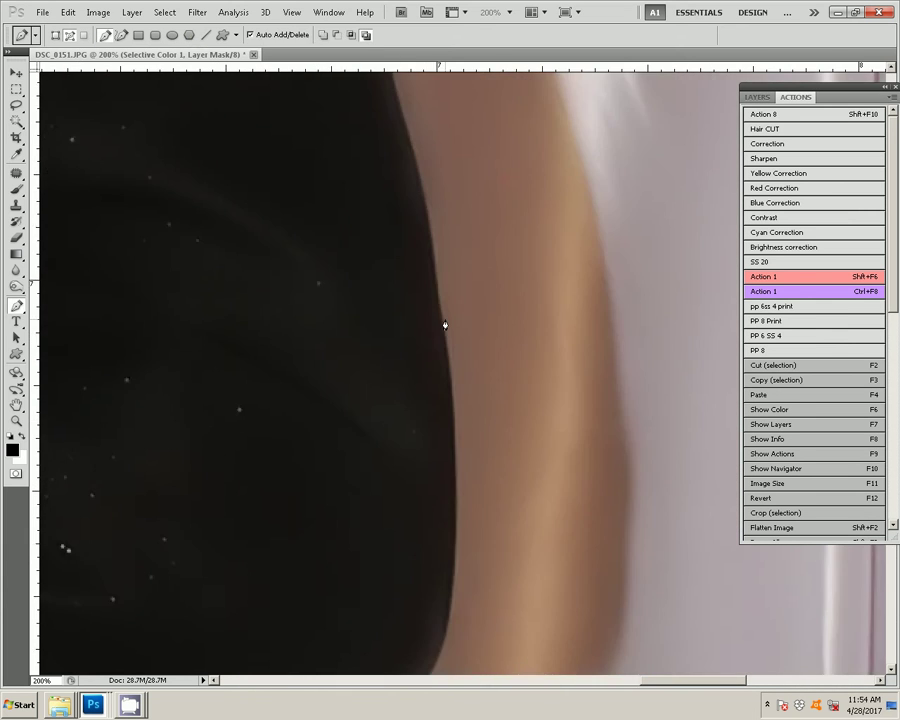
click(437, 207)
click(444, 321)
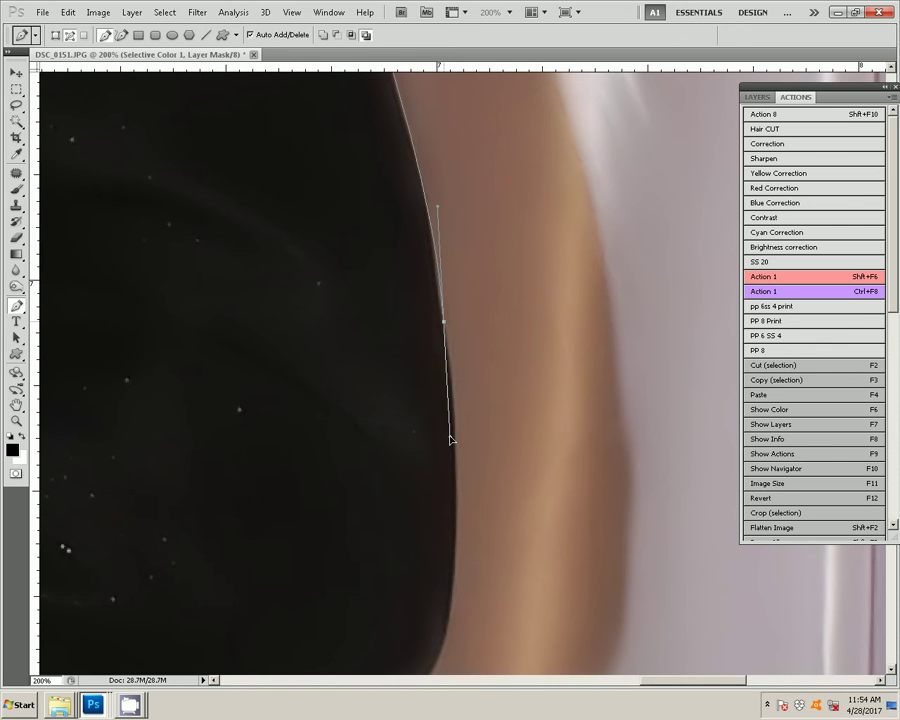
mouse_move(450, 440)
mouse_down()
mouse_move(445, 293)
mouse_move(425, 322)
mouse_up()
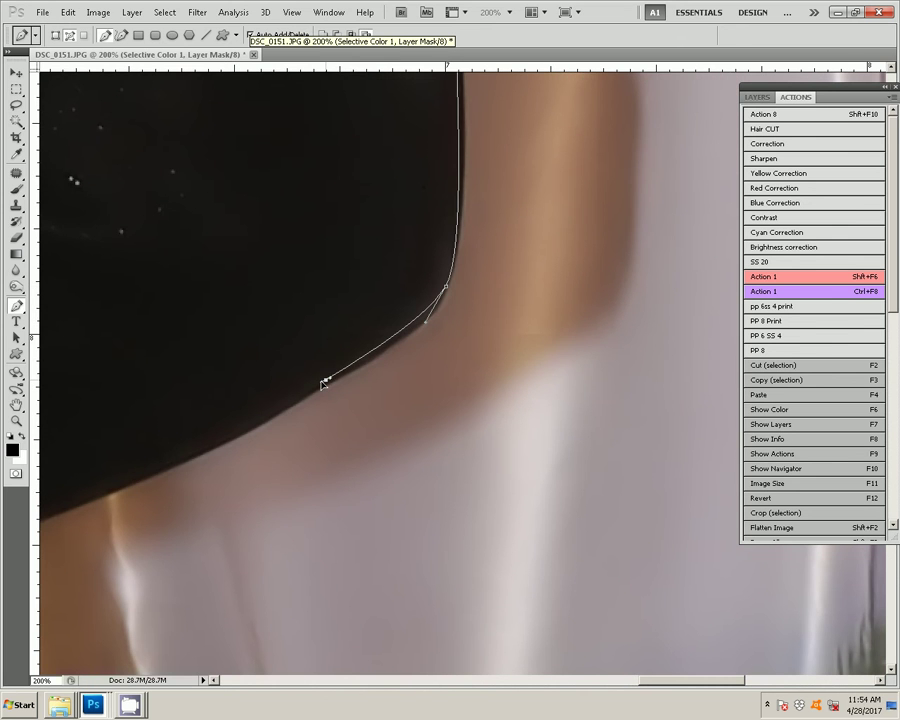
drag(326, 382, 670, 292)
drag(440, 405, 454, 400)
drag(307, 452, 307, 461)
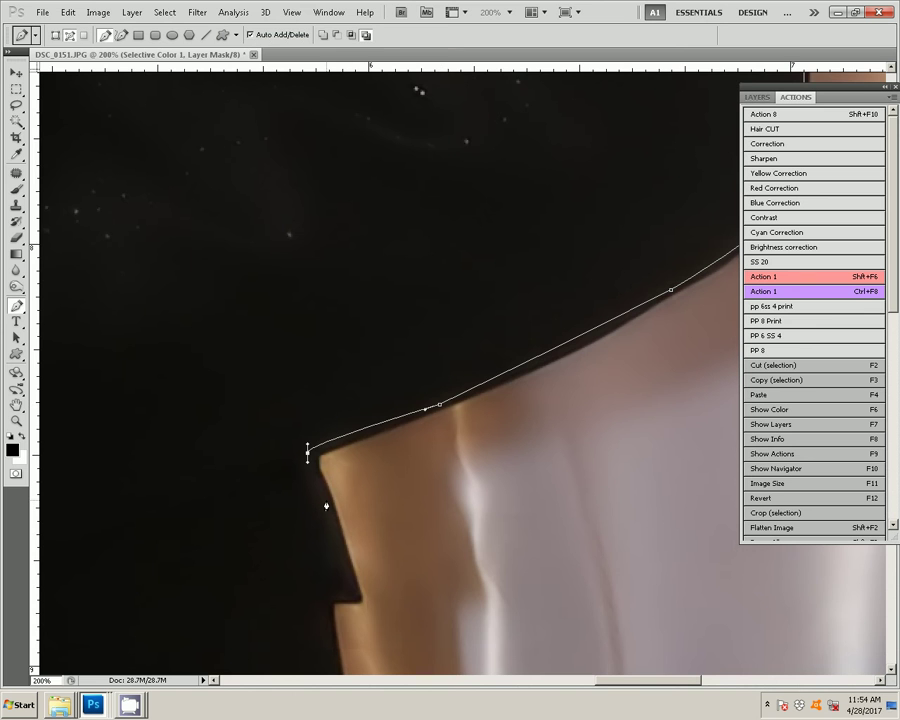
Carry the path past the notch corner and along the flowers' edge.
click(329, 504)
click(358, 599)
drag(327, 604, 338, 268)
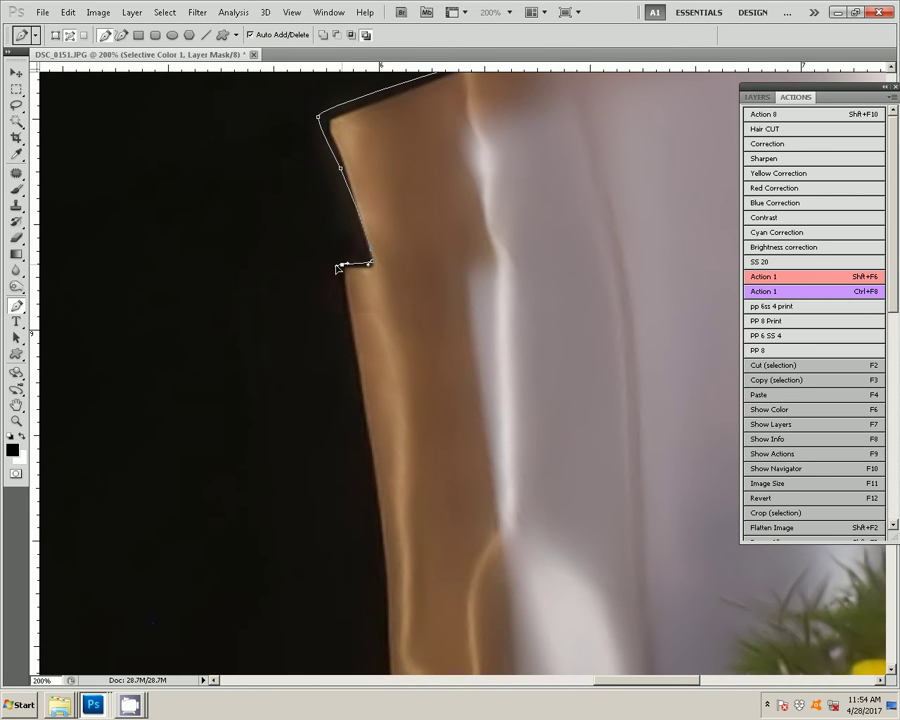
scroll(378, 450, down, 3)
drag(378, 450, 363, 20)
drag(402, 367, 396, 455)
drag(379, 466, 370, 482)
mouse_move(341, 494)
mouse_down()
mouse_move(332, 498)
mouse_move(547, 415)
mouse_move(511, 392)
mouse_up()
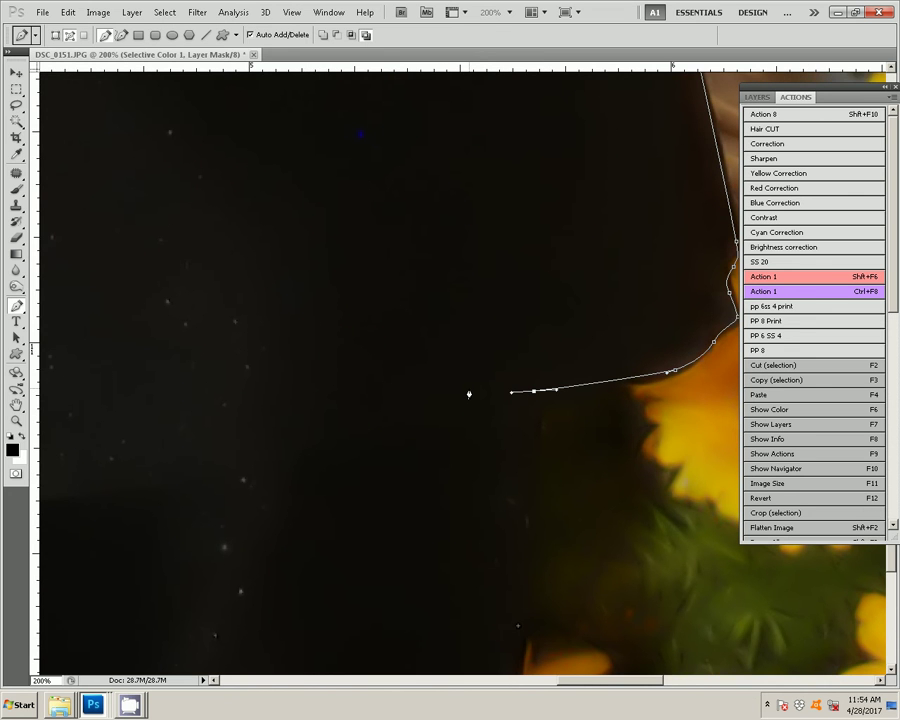
scroll(469, 394, down, 1)
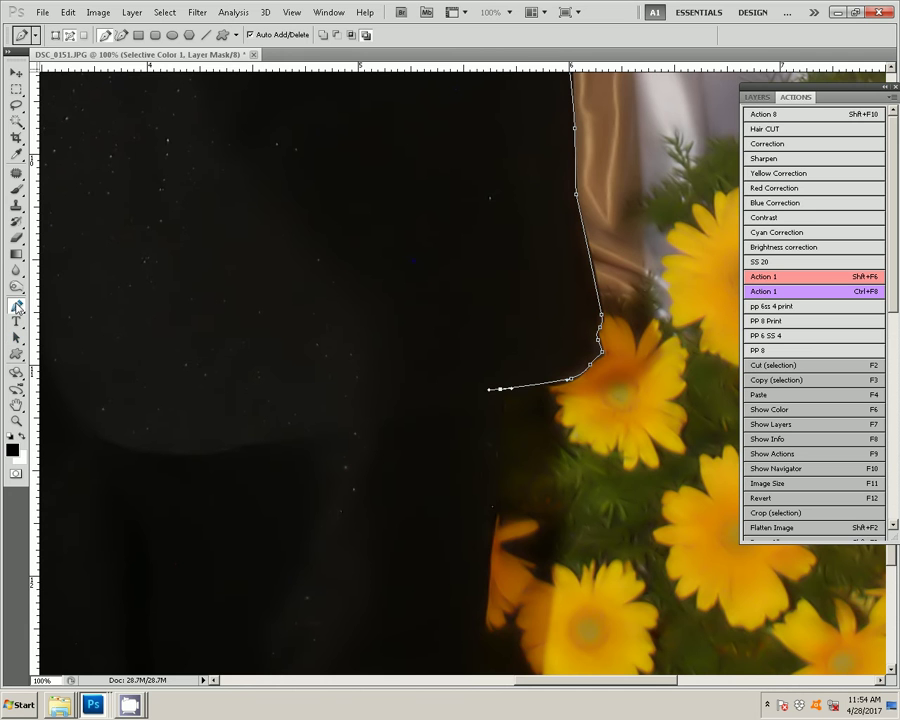
Continue the path lower on the suit, along the dress edge and under the jacket hem.
click(17, 307)
drag(488, 545, 486, 582)
scroll(486, 640, down, 5)
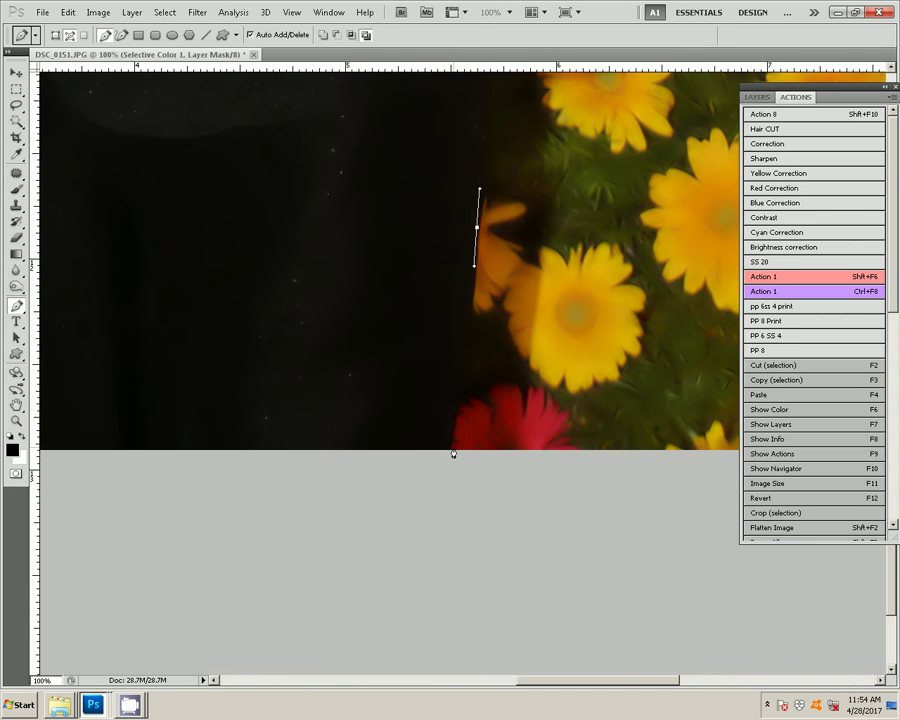
drag(453, 453, 676, 698)
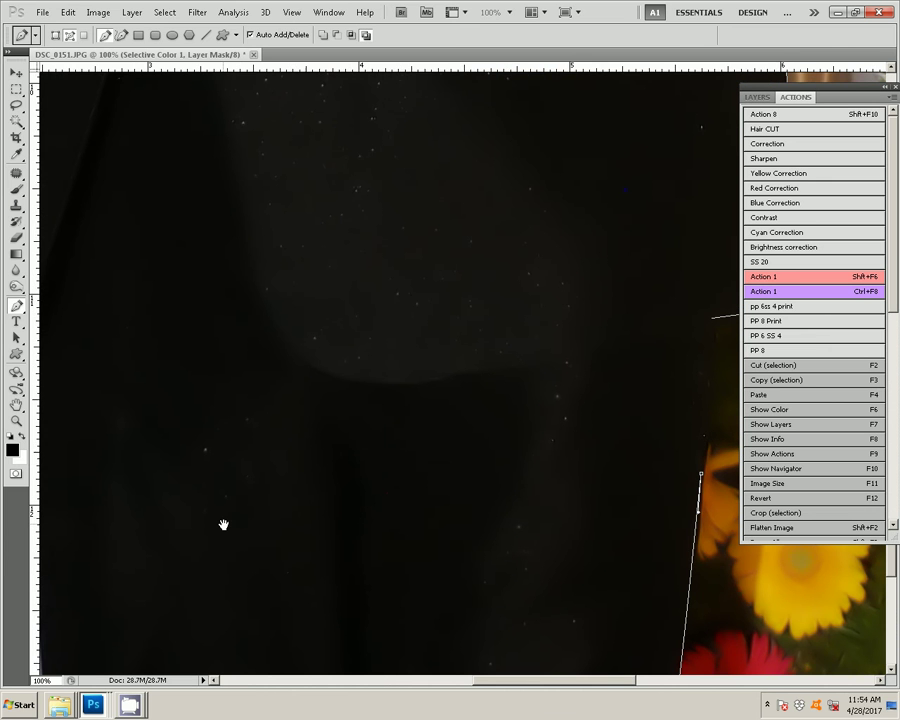
drag(35, 520, 384, 516)
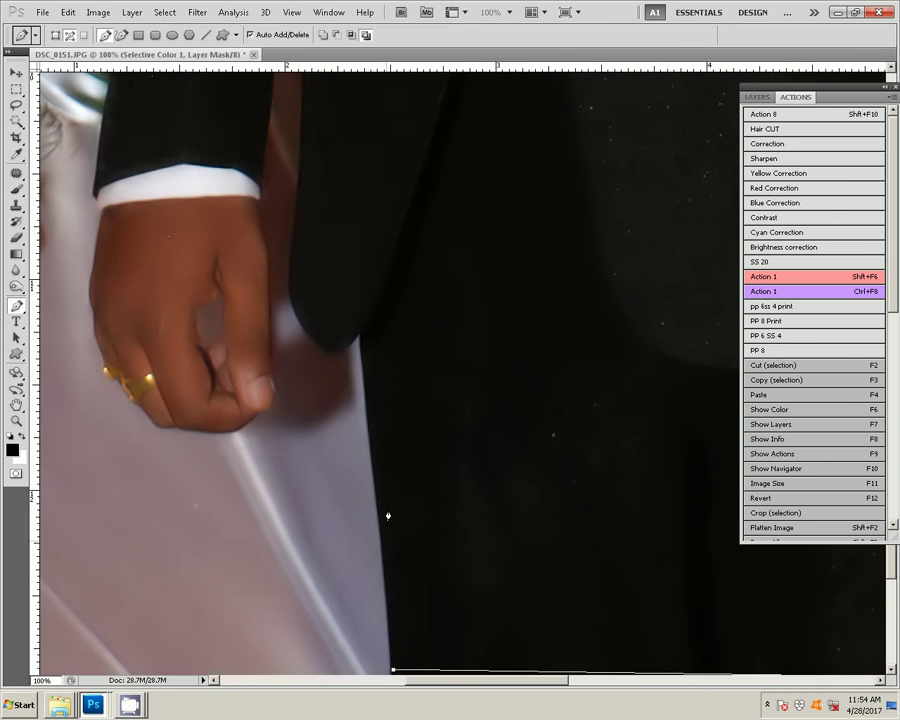
click(371, 456)
drag(359, 333, 338, 346)
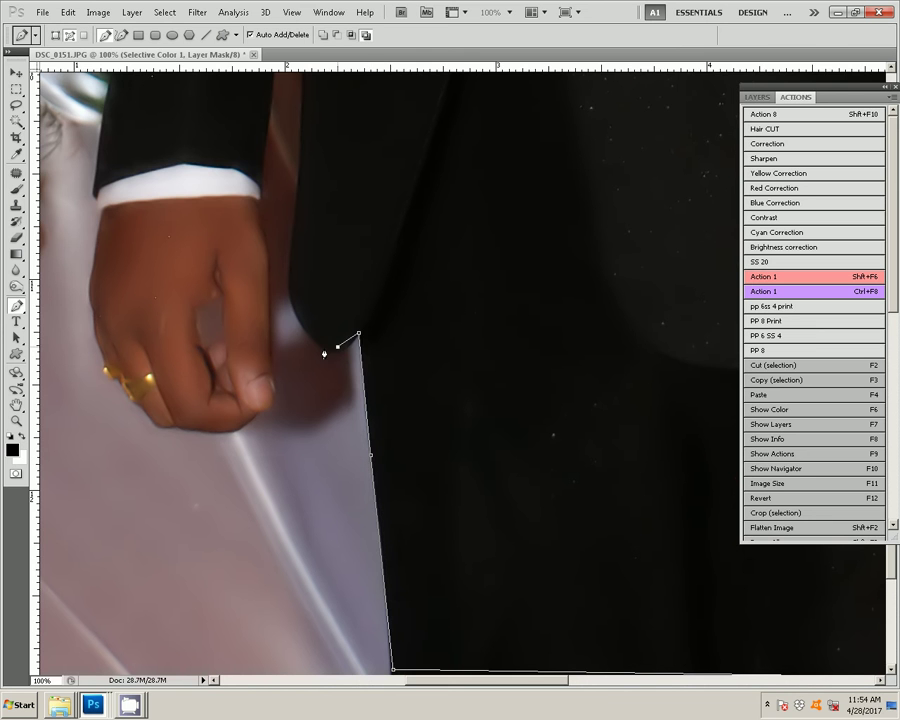
mouse_move(294, 306)
mouse_down()
mouse_move(290, 290)
mouse_move(327, 606)
mouse_up()
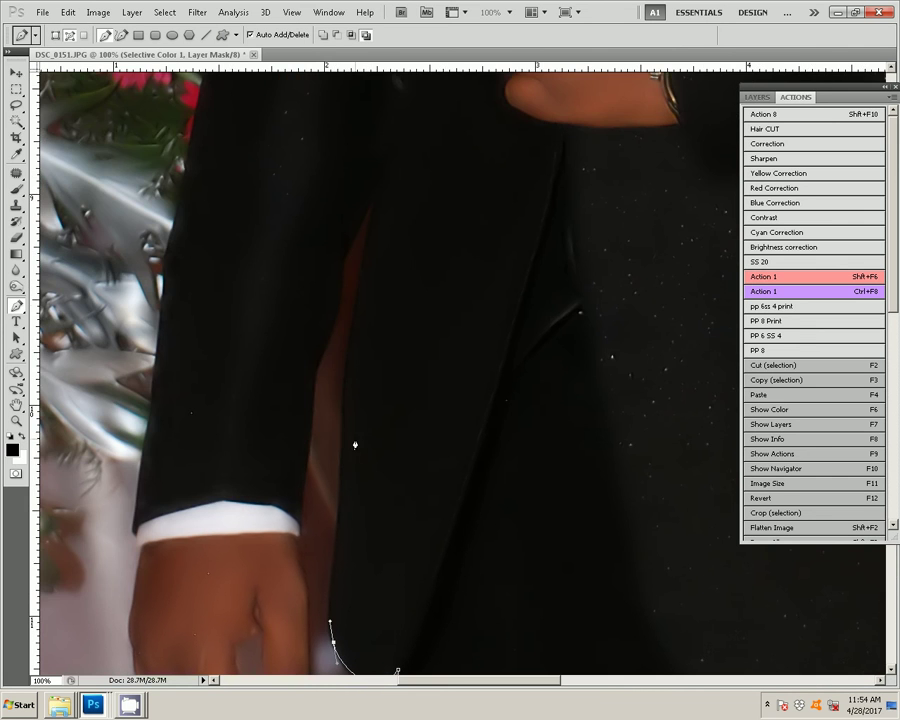
Curve the path up the arm, then anchor it down the hand's edge.
drag(345, 432, 345, 413)
mouse_move(372, 191)
mouse_down()
mouse_move(335, 294)
mouse_move(435, 19)
mouse_up()
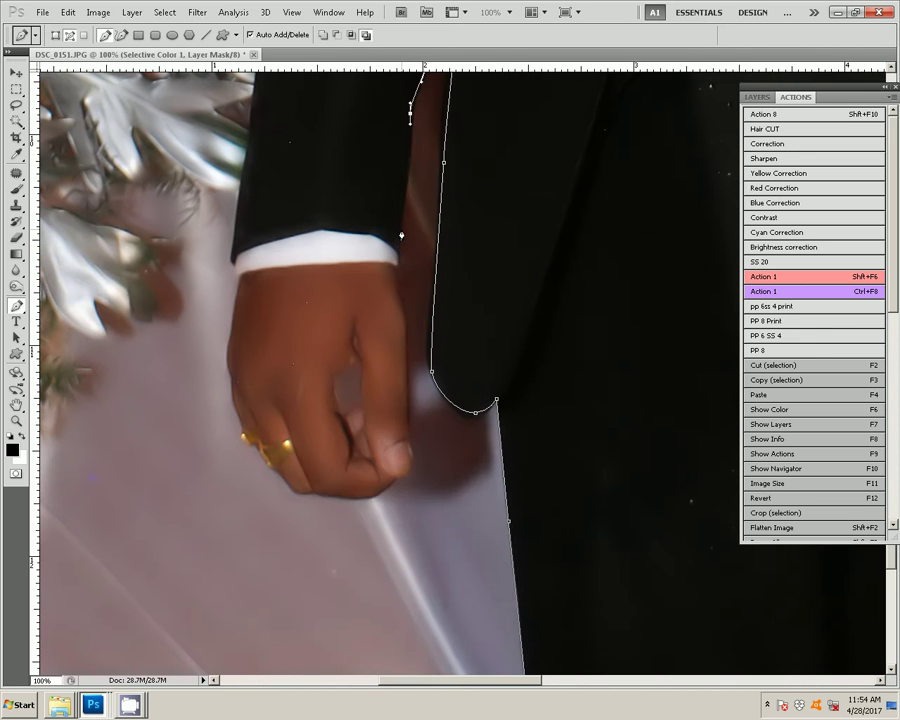
click(400, 305)
click(409, 405)
click(412, 446)
click(405, 476)
click(390, 485)
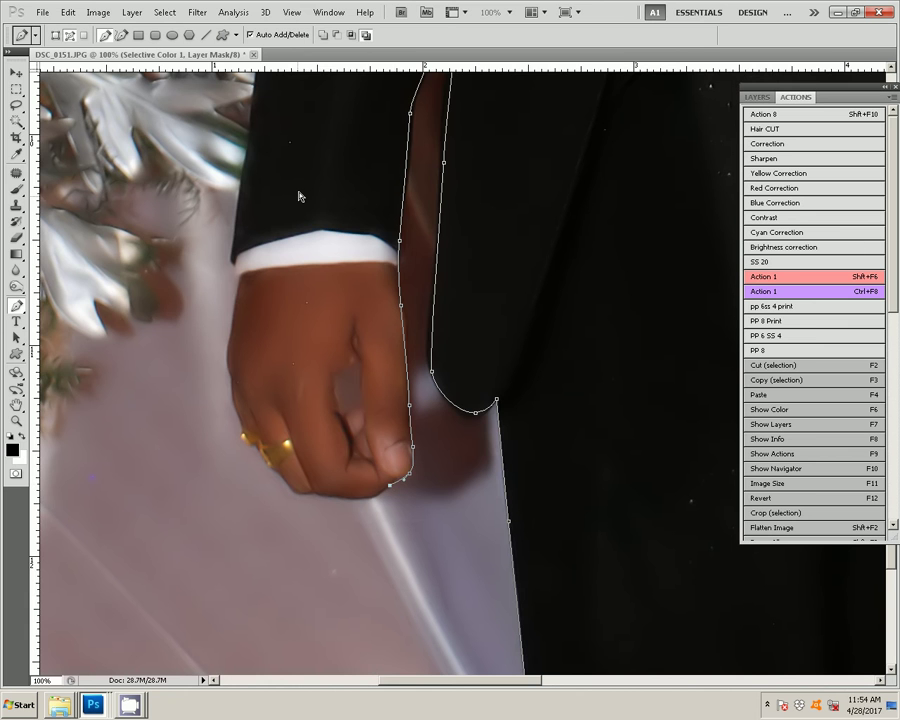
At 300% zoom, trace around the fingertips and the gold ring.
key(ctrl+plus)
key(ctrl+plus)
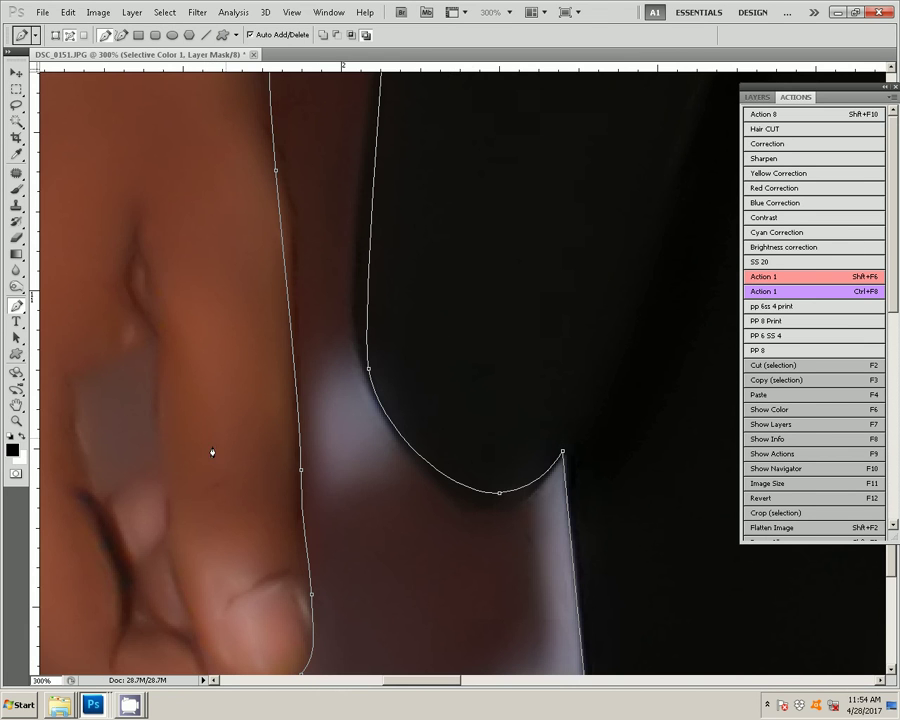
drag(194, 509, 427, 40)
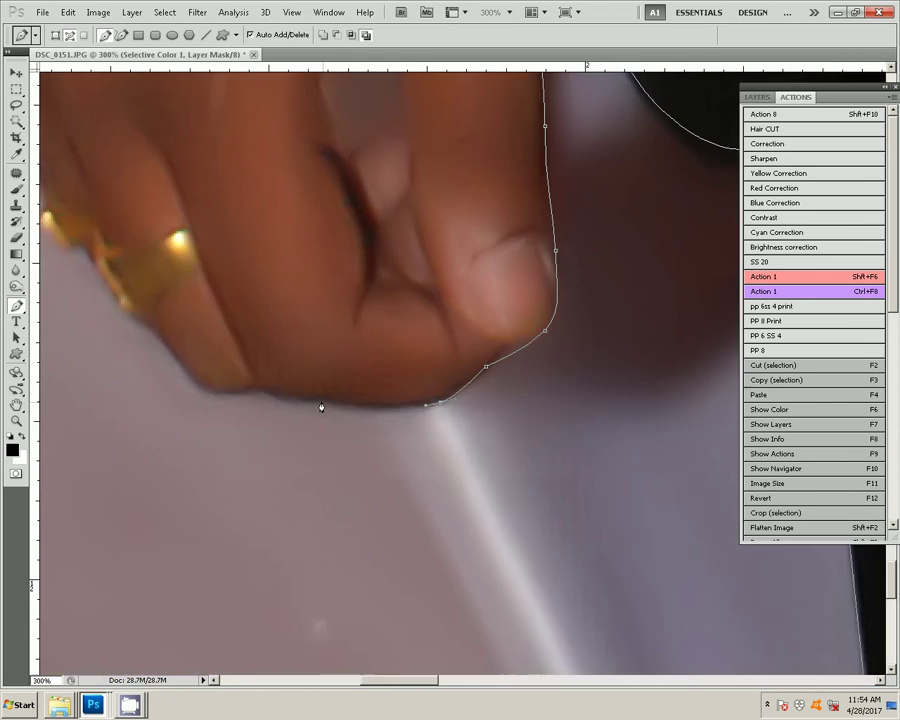
drag(292, 392, 264, 392)
drag(110, 305, 430, 447)
click(404, 383)
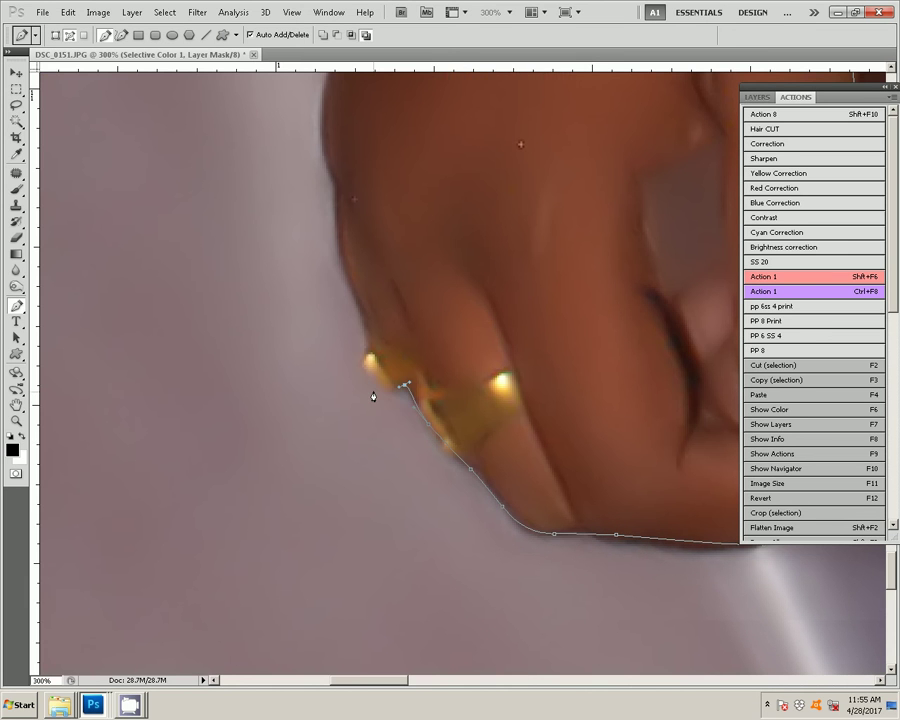
drag(364, 314, 358, 300)
Extend the path up the hand and along the black sleeve edge.
click(337, 187)
drag(475, 189, 481, 439)
click(375, 242)
mouse_move(368, 160)
mouse_down()
mouse_move(343, 530)
mouse_move(338, 460)
mouse_up()
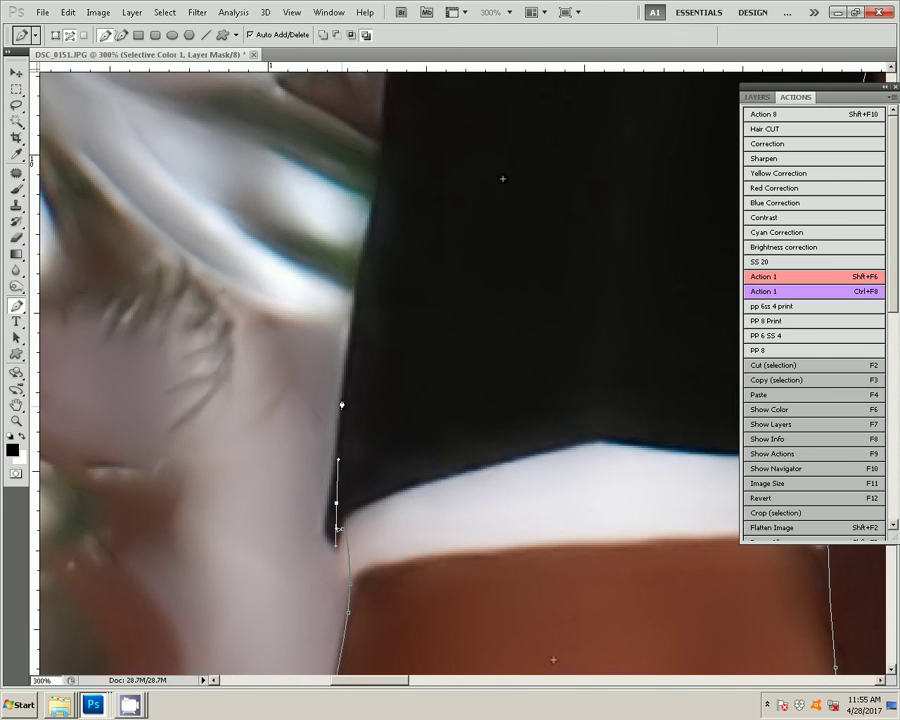
drag(503, 178, 461, 665)
drag(377, 337, 381, 313)
click(387, 204)
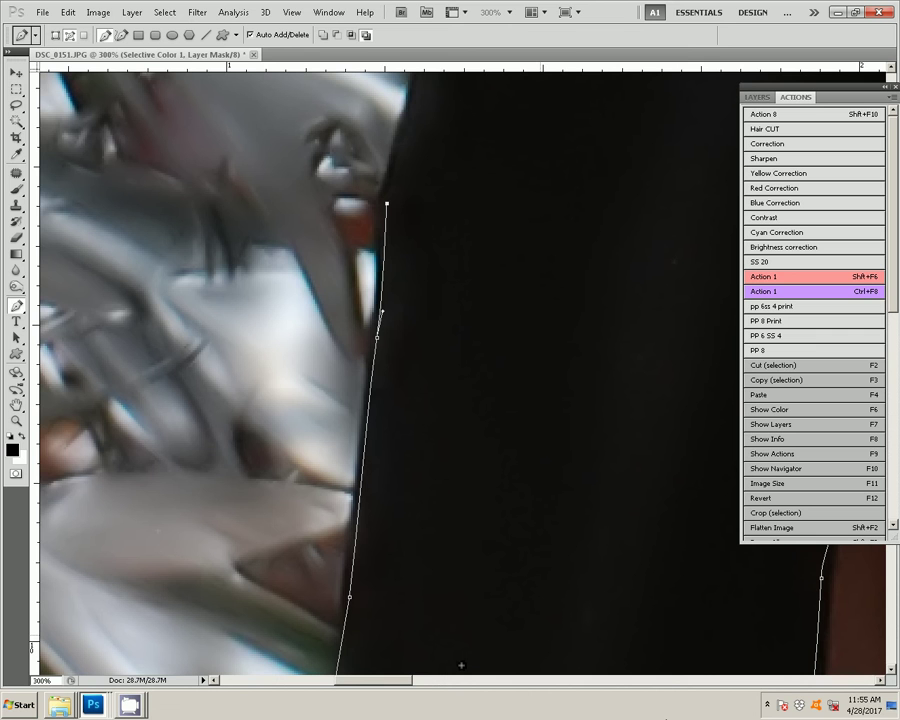
Add a curved anchor along the flower's edge and pan up toward the chin.
drag(461, 665, 280, 428)
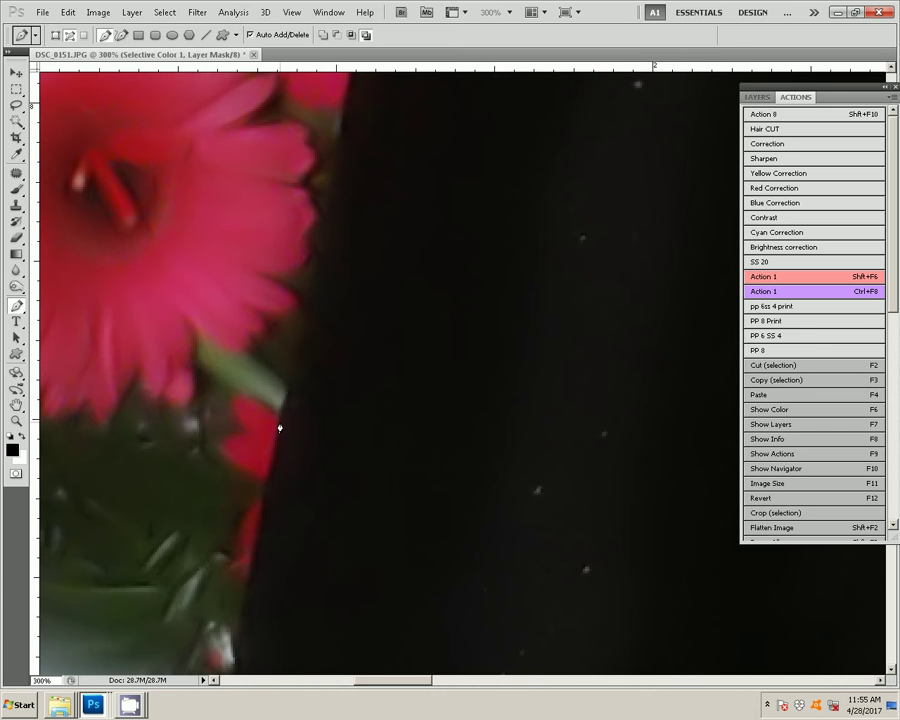
drag(310, 204, 299, 264)
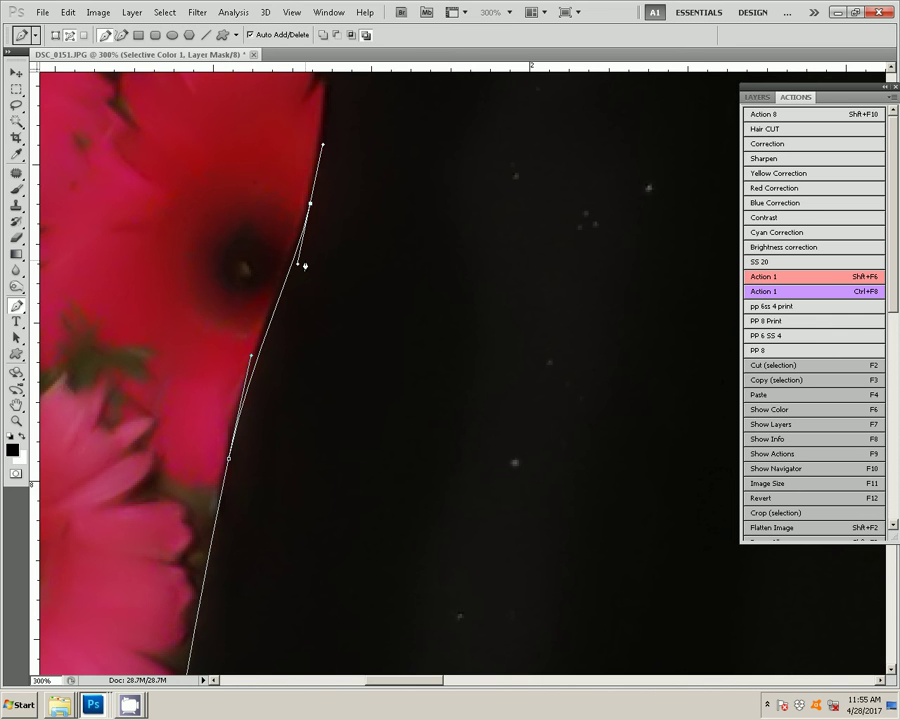
scroll(305, 266, up, 5)
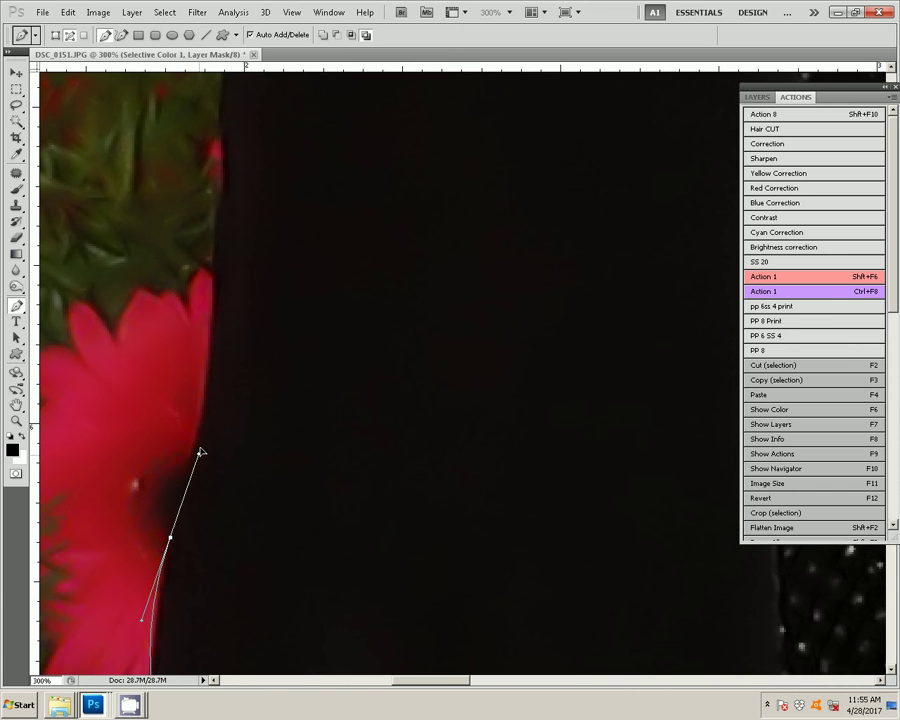
scroll(200, 453, up, 5)
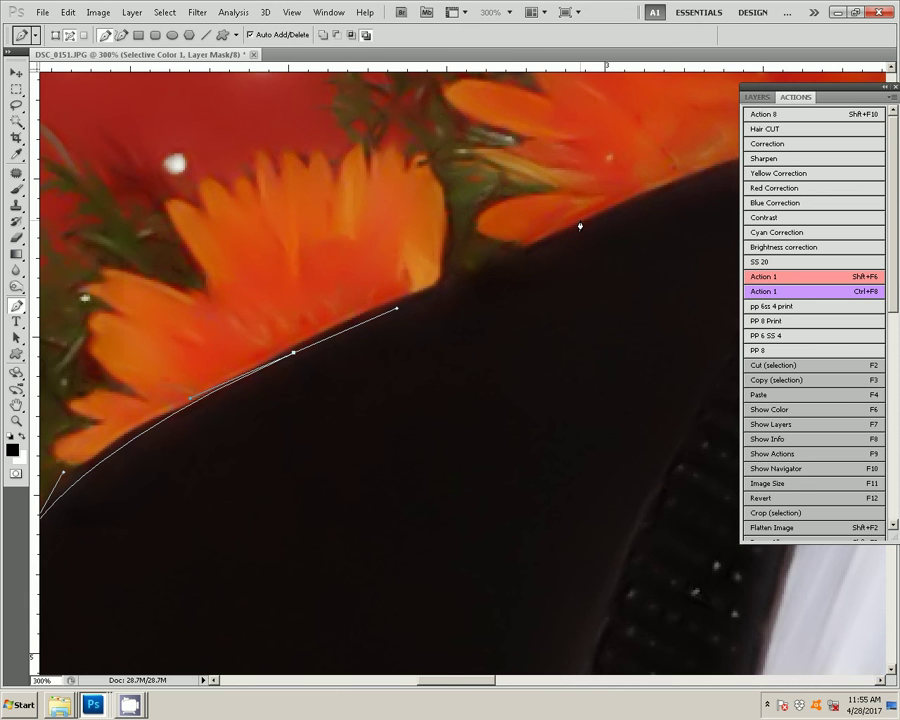
drag(580, 227, 256, 508)
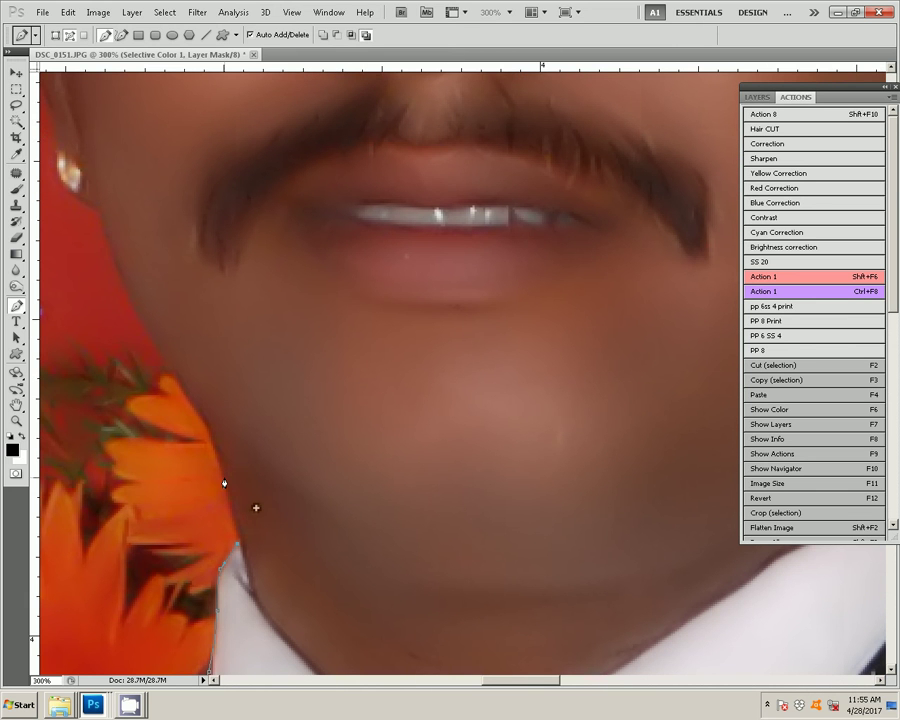
Anchor the path up the cheek and temple to the hairline and along the hair.
drag(256, 508, 496, 666)
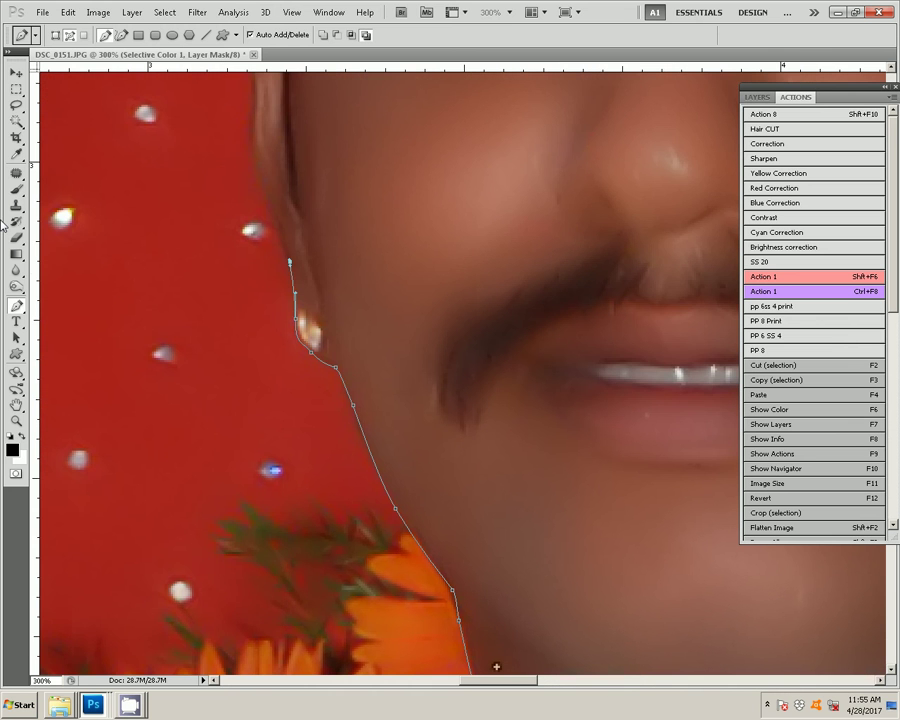
drag(260, 184, 185, 489)
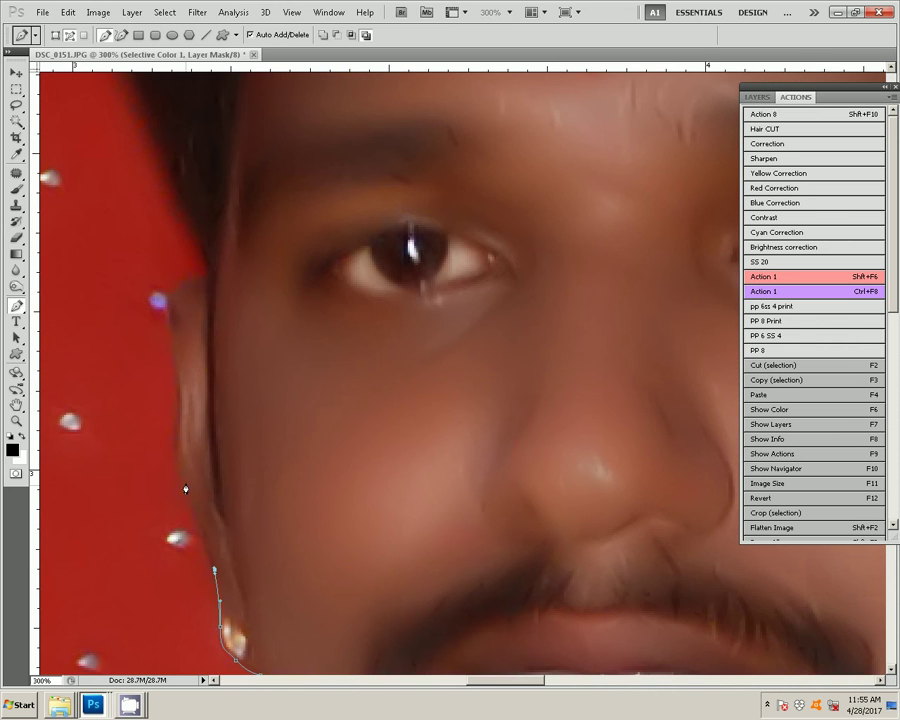
click(183, 468)
click(177, 380)
click(172, 305)
click(181, 273)
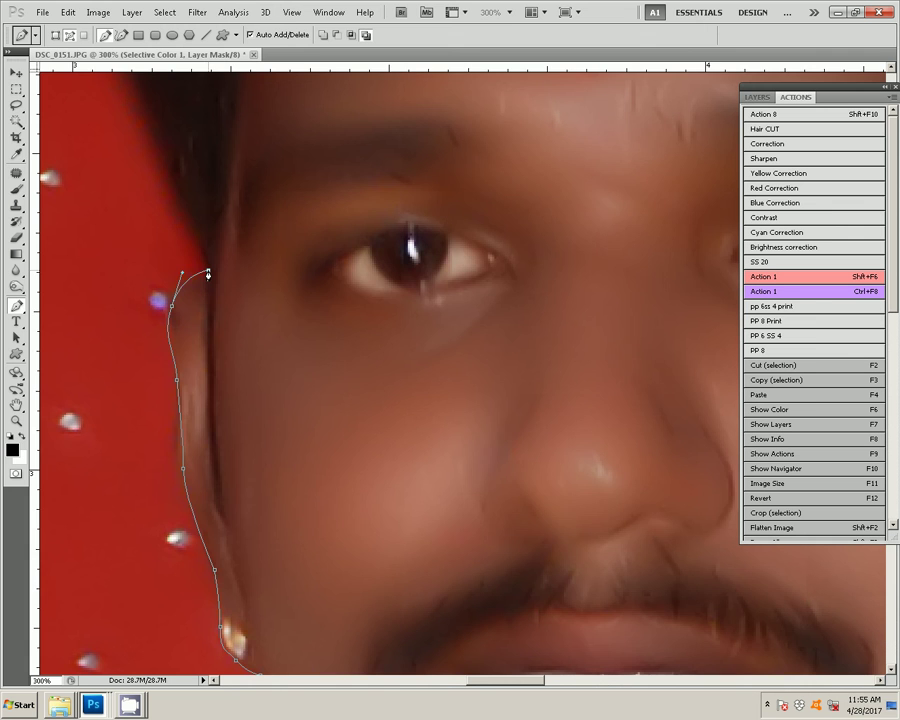
drag(208, 273, 338, 663)
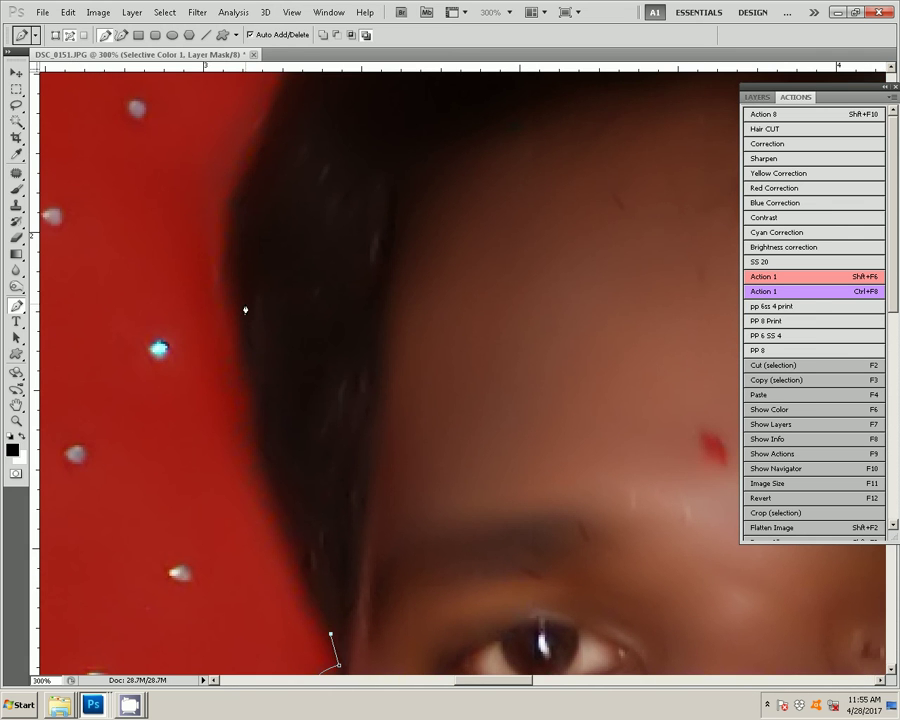
drag(240, 291, 247, 197)
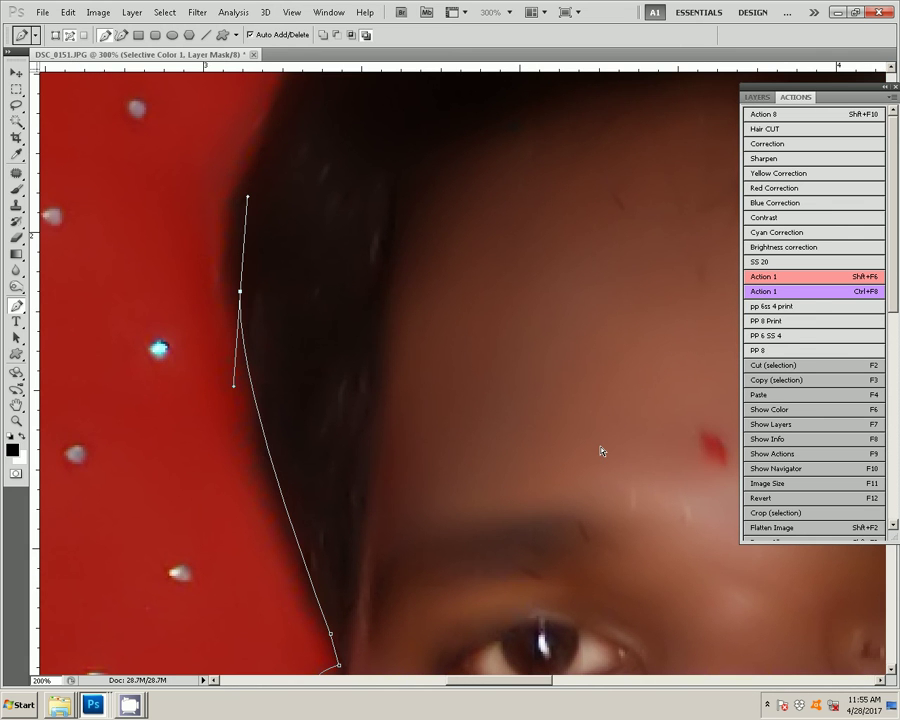
Zoom out and curve the path over the hair and down toward the far ear.
key(ctrl+minus)
key(ctrl+minus)
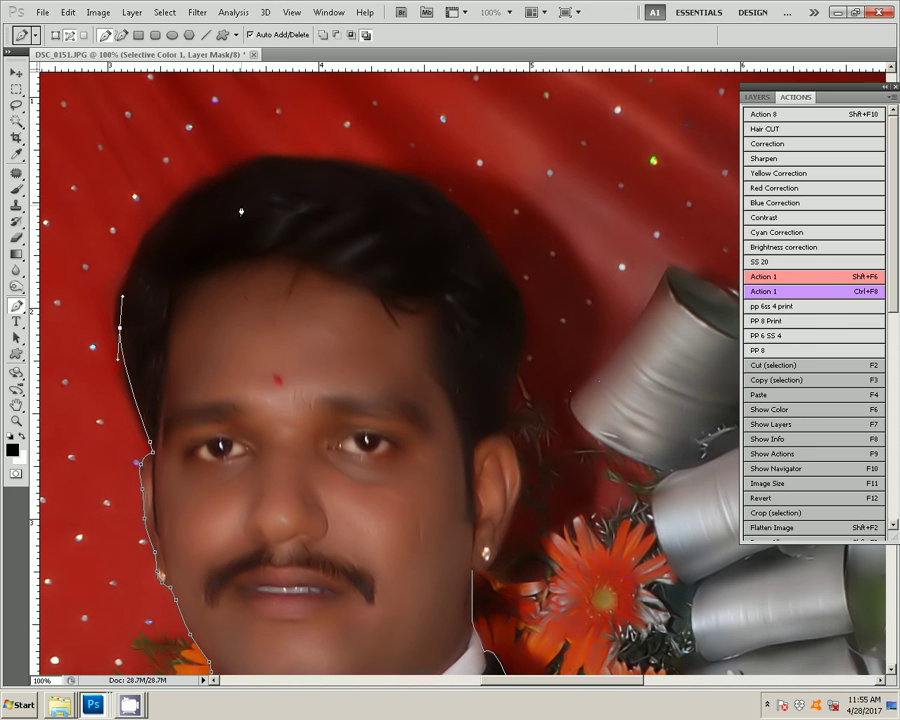
drag(229, 172, 311, 152)
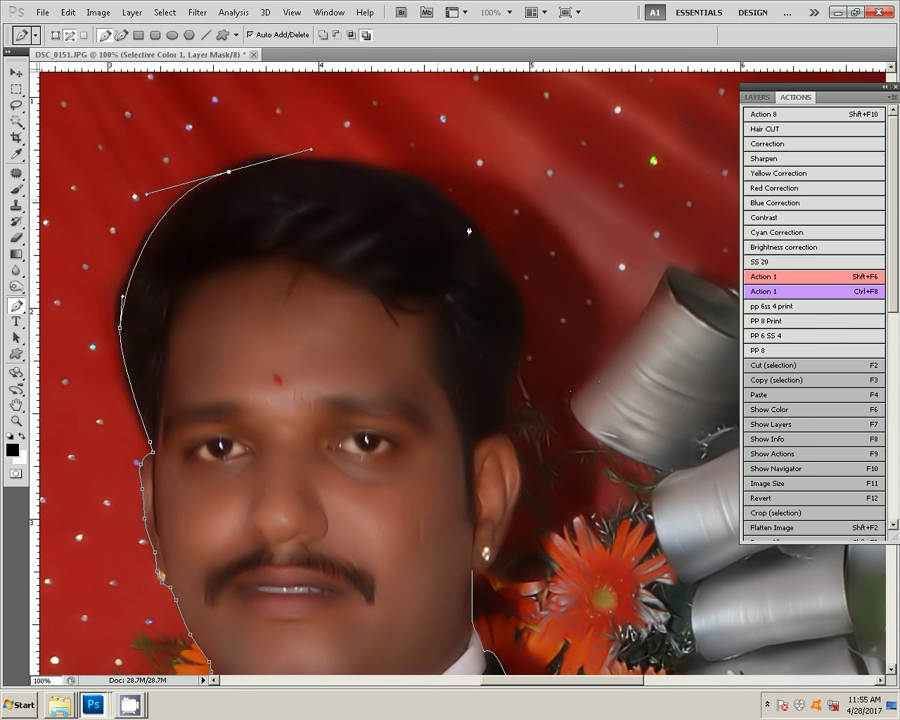
drag(437, 201, 474, 228)
drag(510, 336, 514, 460)
scroll(514, 460, down, 5)
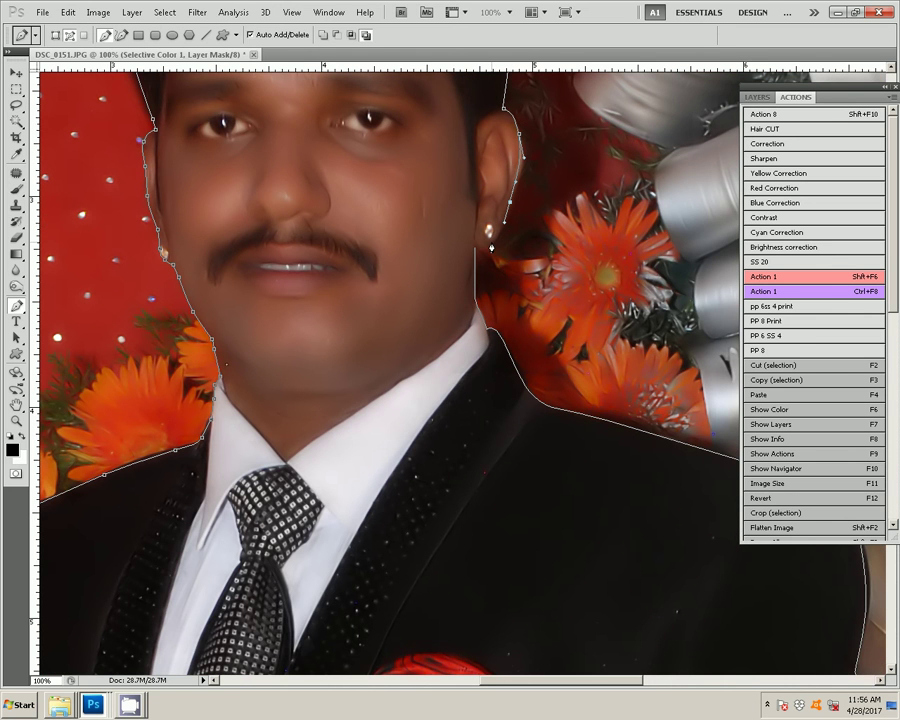
Turn the traced path into a selection with Make Selection and cut the groom out.
right_click(417, 137)
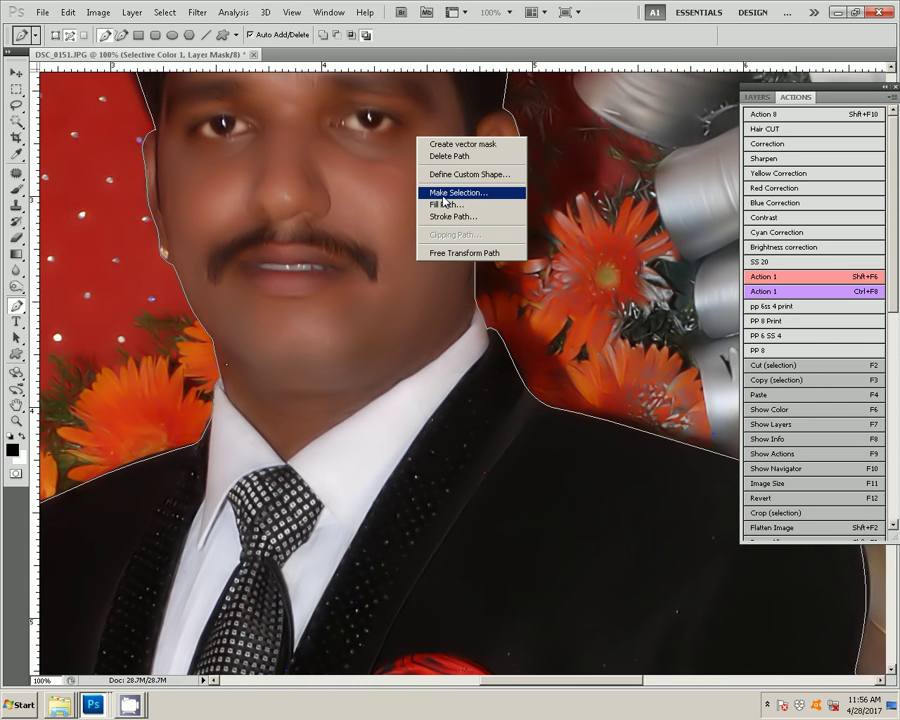
click(443, 194)
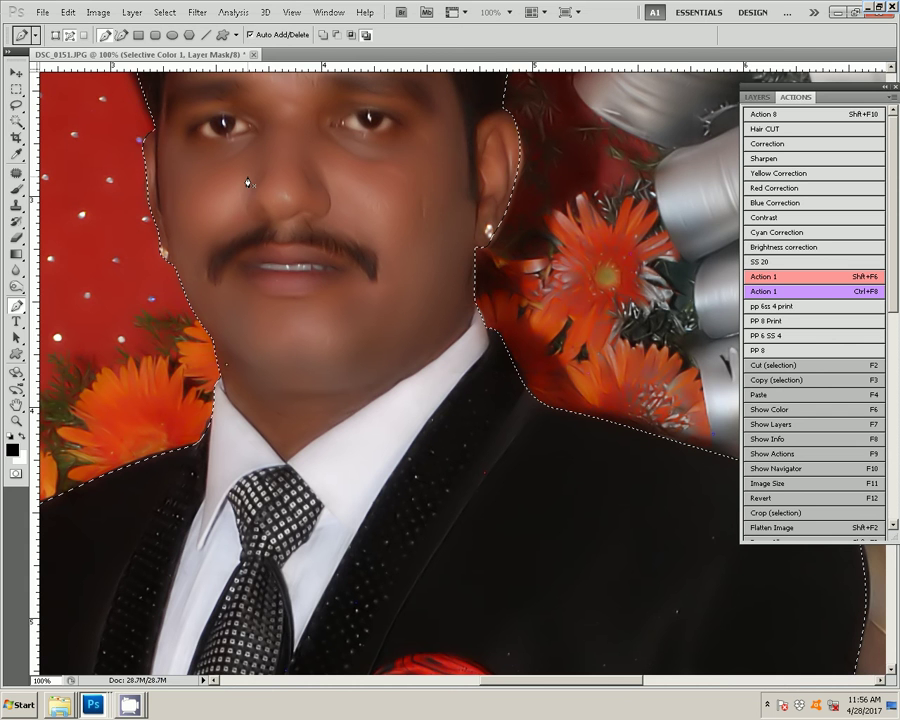
key(F2)
key(z)
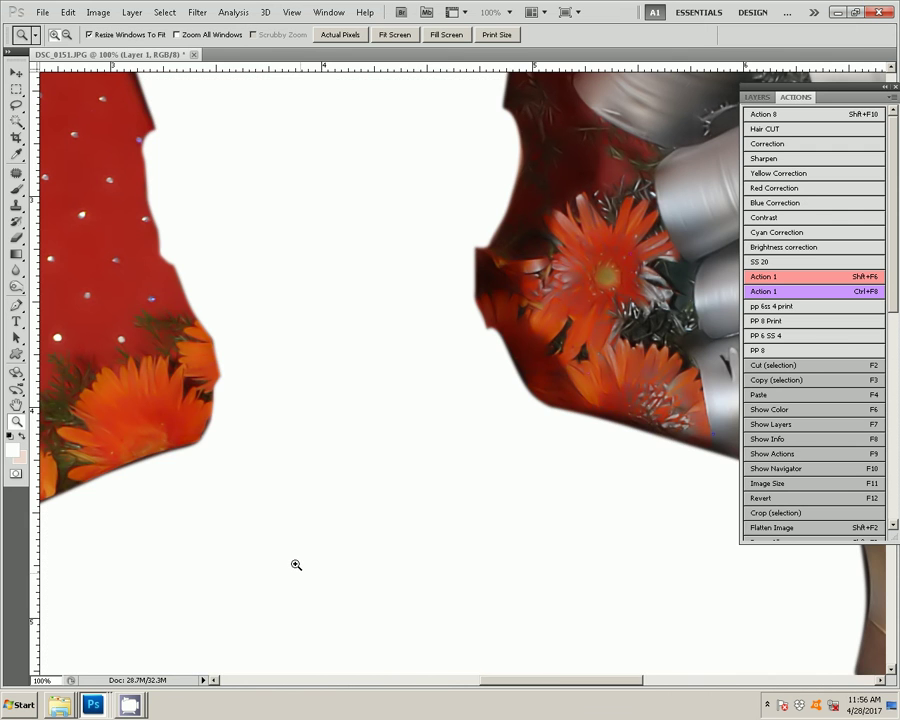
Fit the photo on screen, paste the cut figure back, then undo to the selection.
key(ctrl+0)
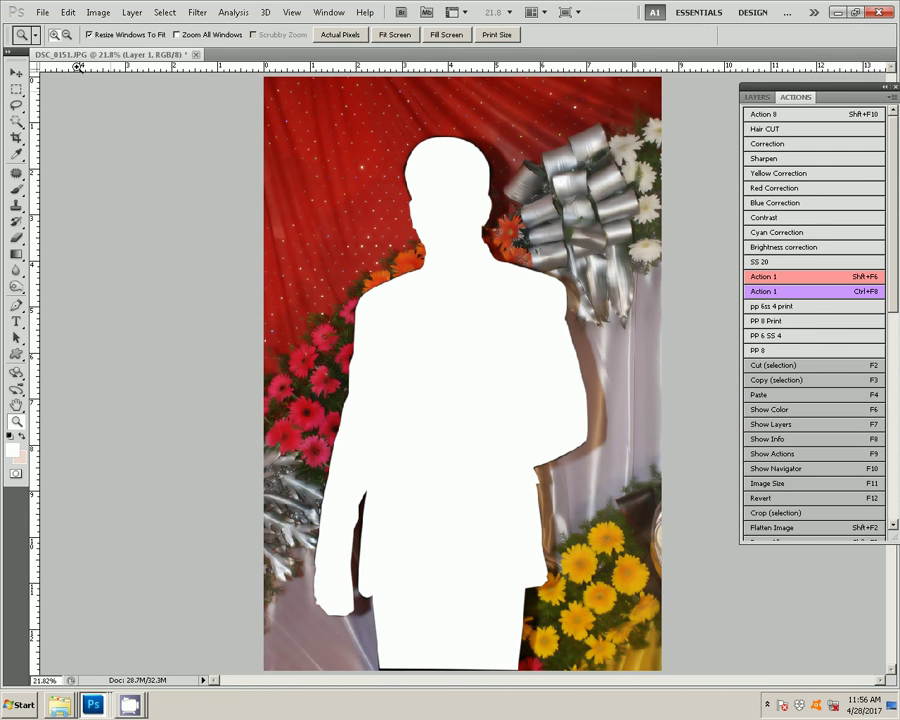
click(68, 12)
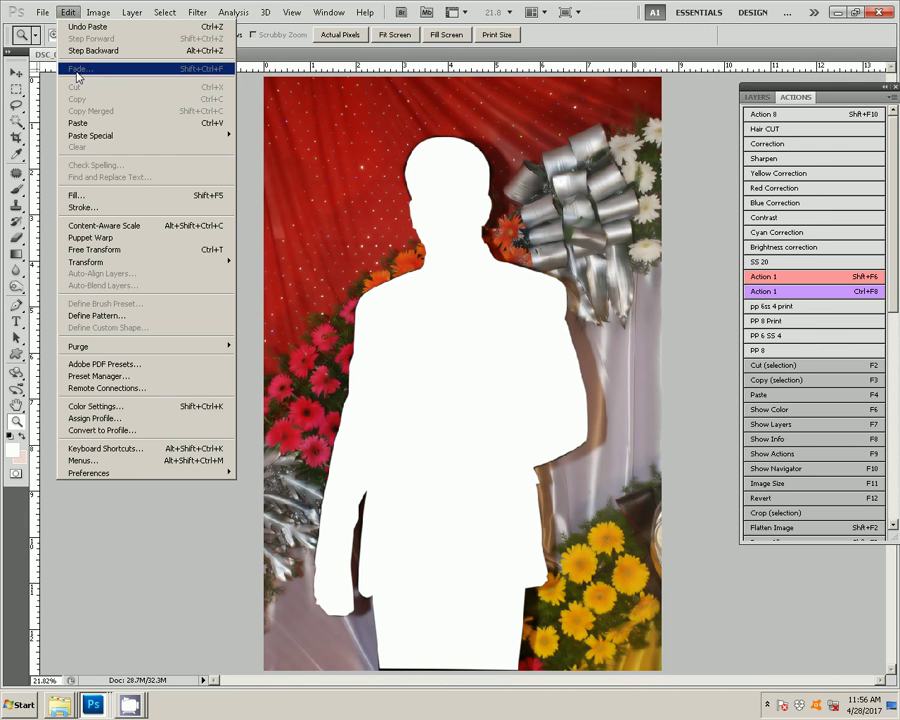
click(78, 123)
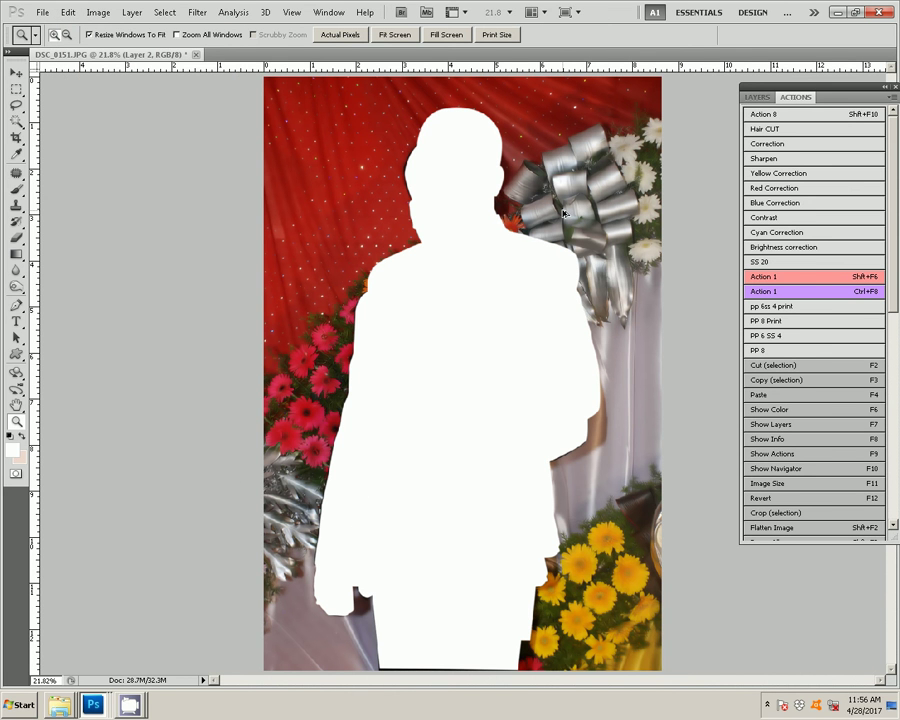
key(ctrl+alt+z)
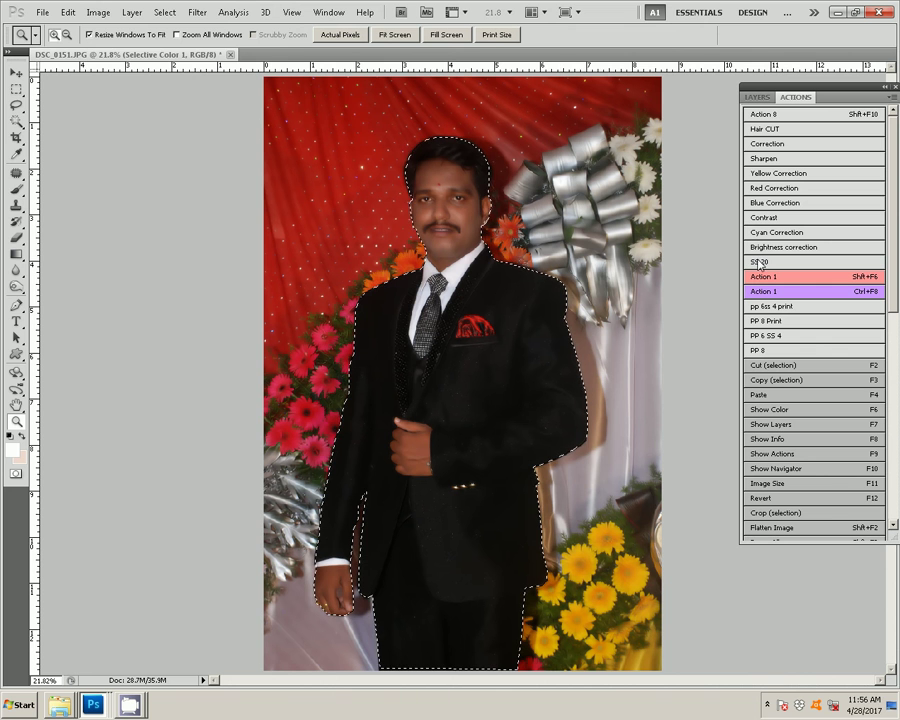
Show the Layers panel instead of Actions, listing Selective Color 1 above Background.
click(67, 12)
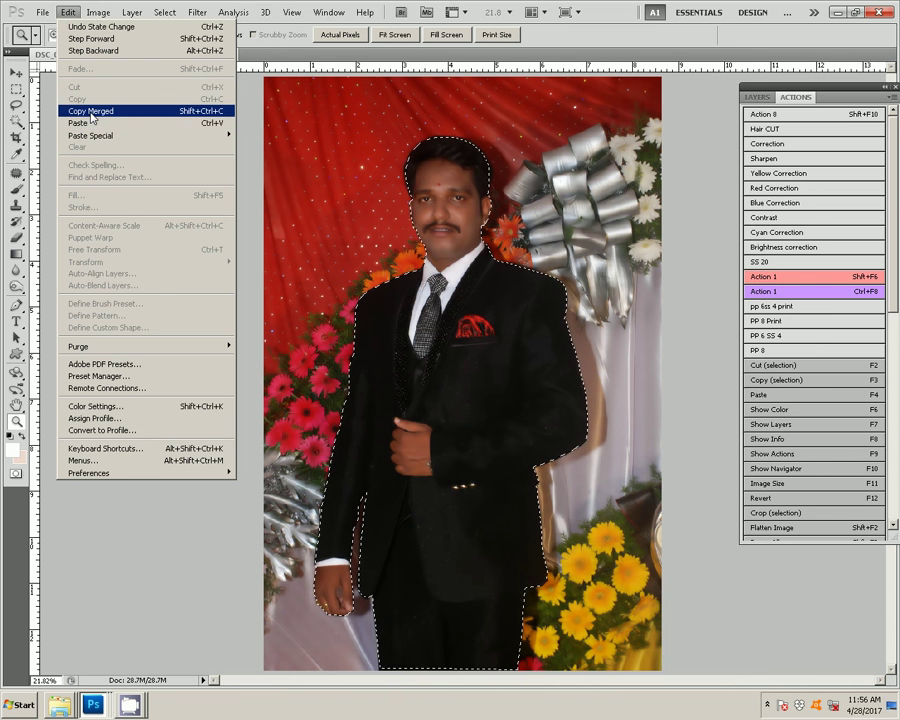
click(759, 98)
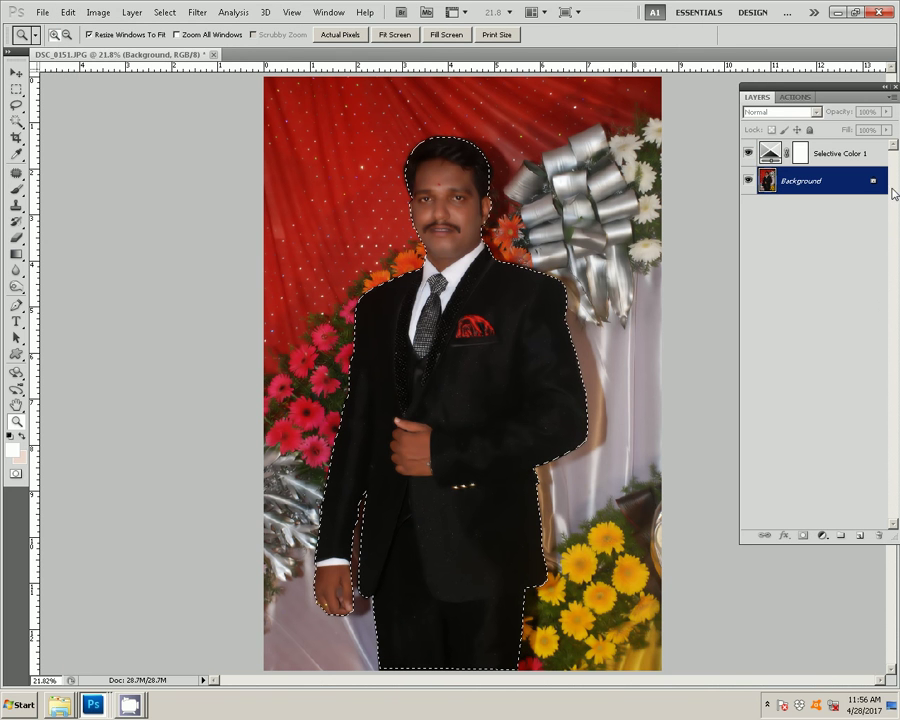
Merge Selective Color 1 down into Background and copy the selected groom.
right_click(788, 156)
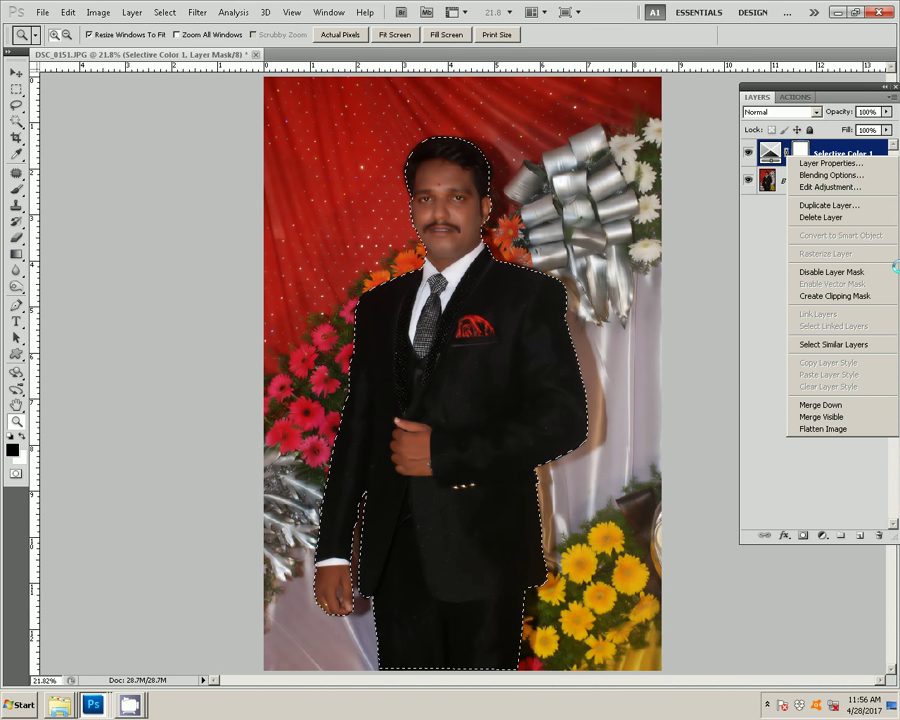
click(820, 405)
click(67, 12)
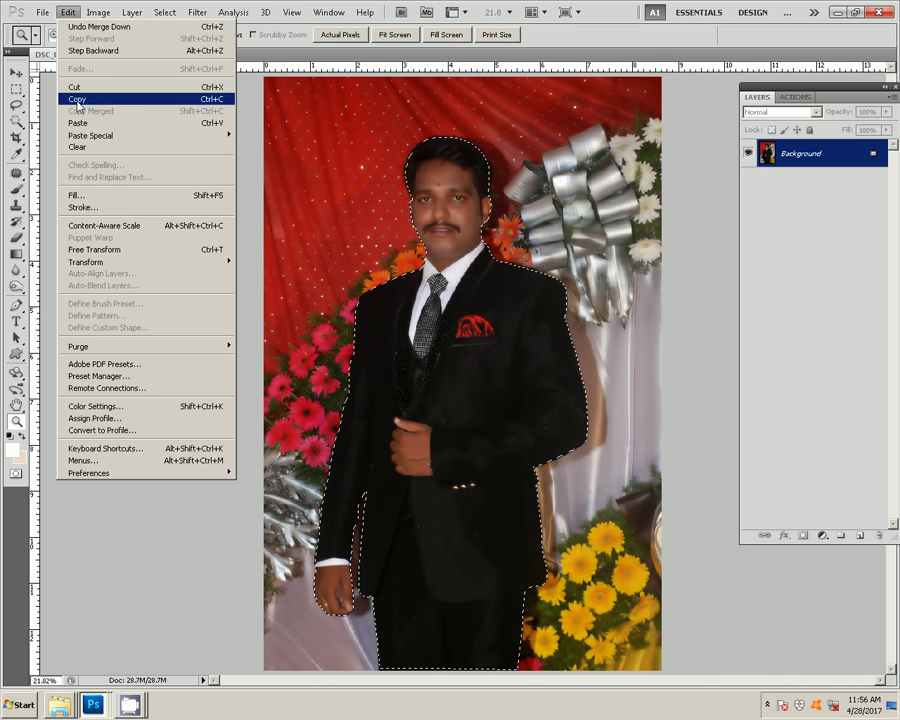
click(77, 99)
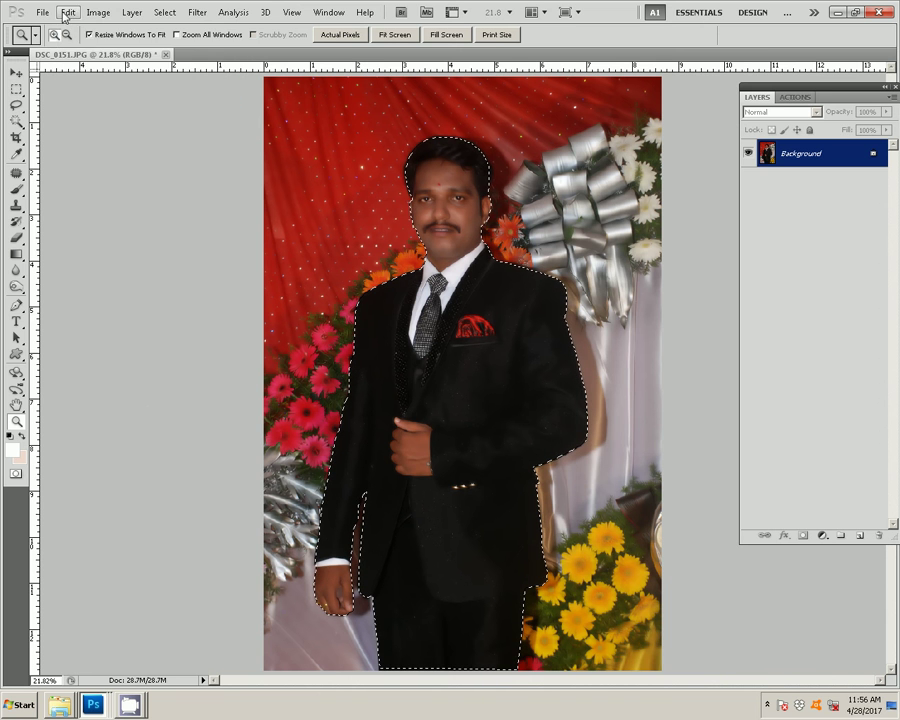
Paste the groom onto Layer 1 and hide the Background layer.
click(67, 12)
click(87, 123)
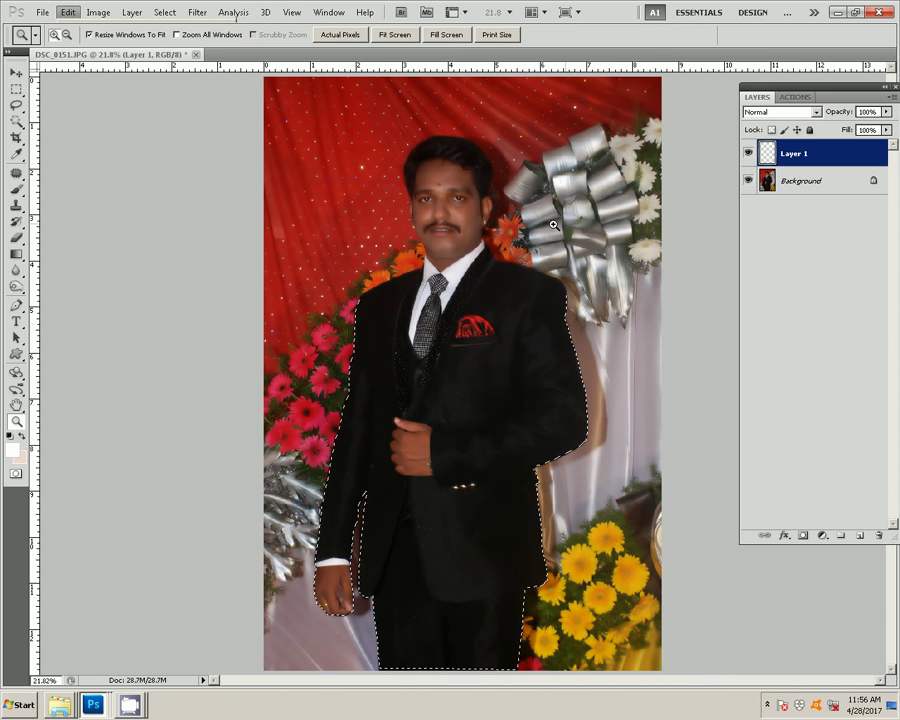
click(747, 182)
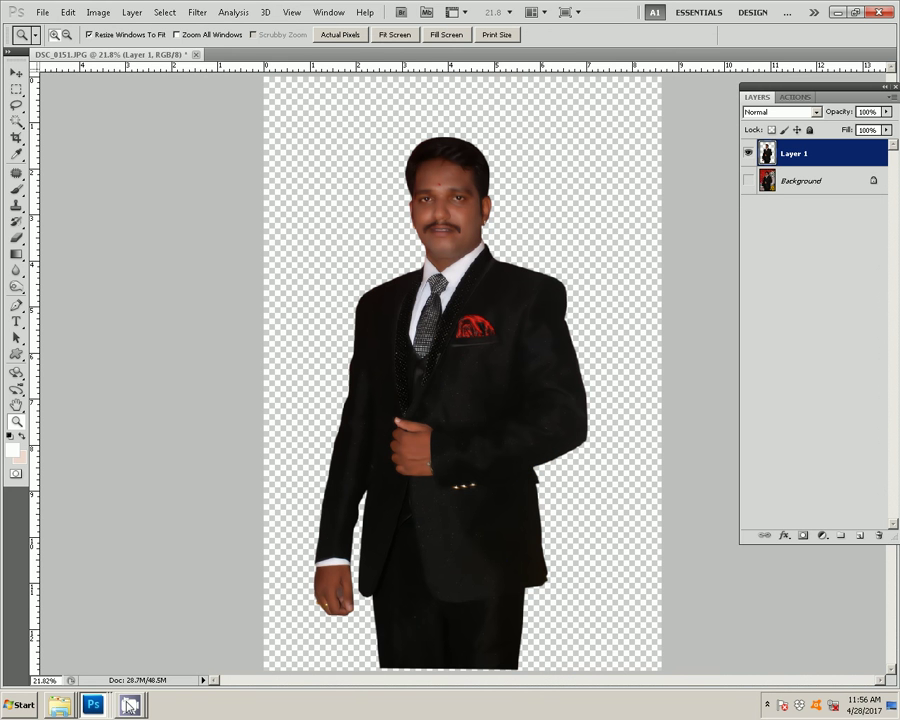